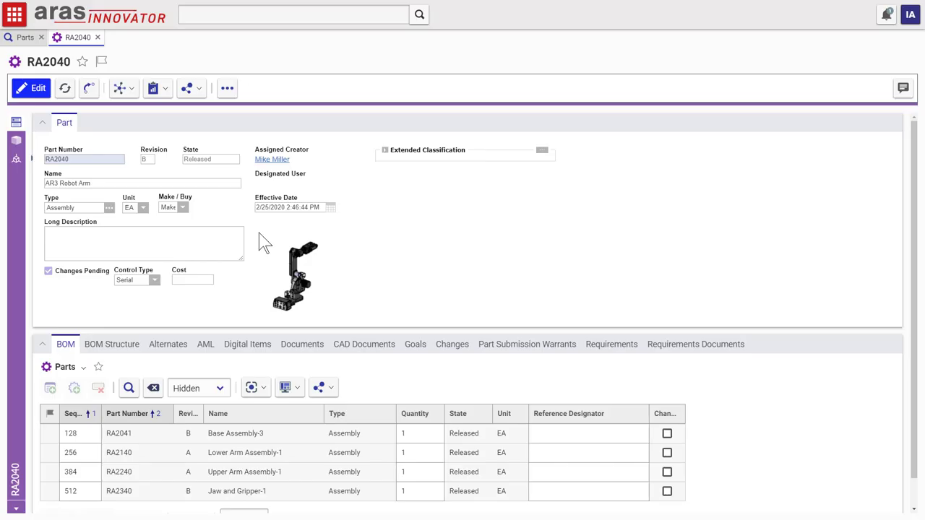
Open the customer graph view of RA2040 AR3 Robot Arm from its actions menu.
click(227, 90)
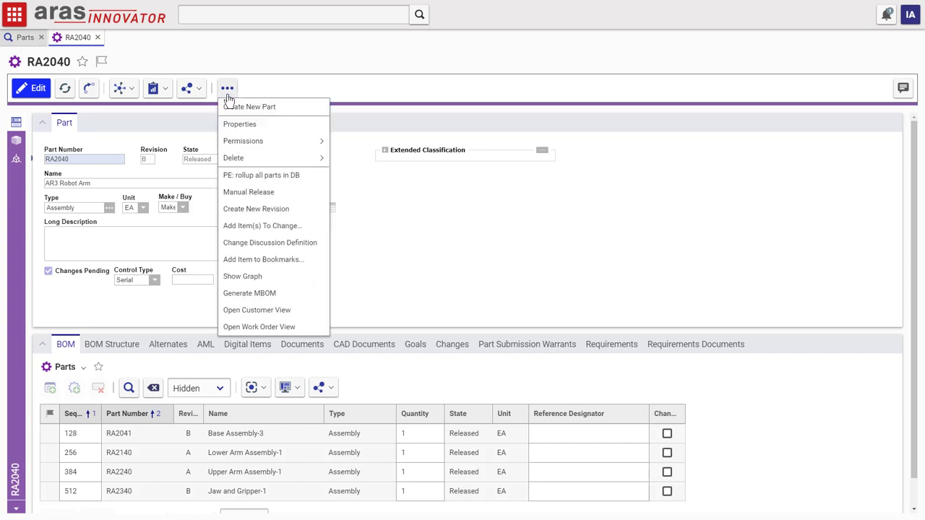
click(245, 311)
Expand RA2040's customers and trace Conquest Corporation's SN183 through WO-00000004 to its problem report.
click(566, 281)
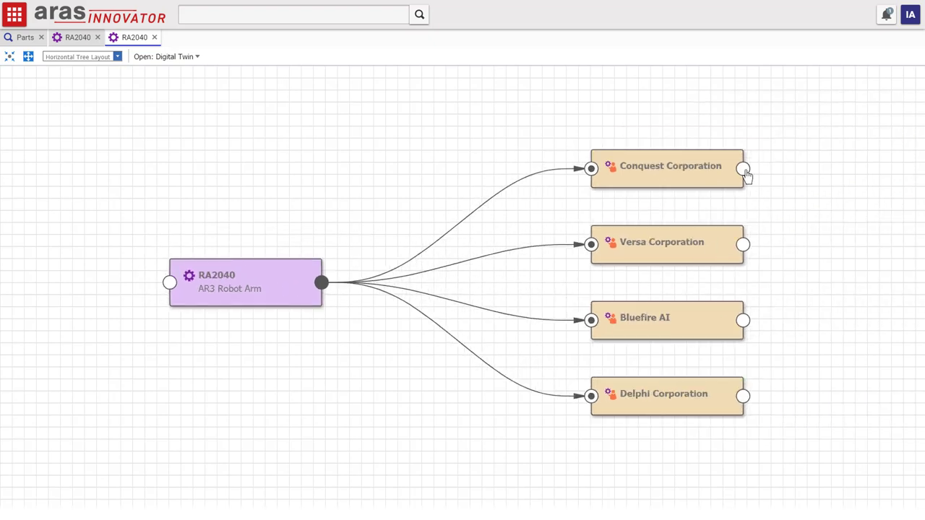
click(743, 170)
click(812, 253)
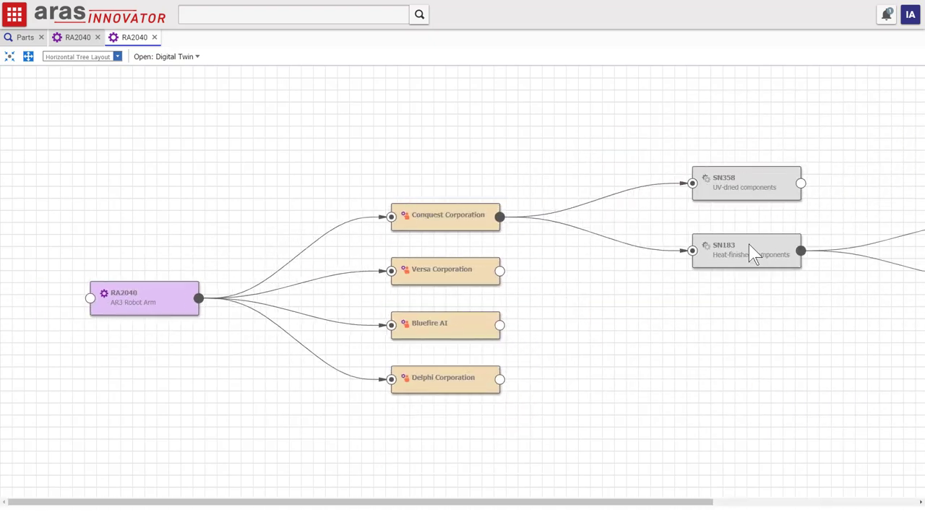
click(811, 280)
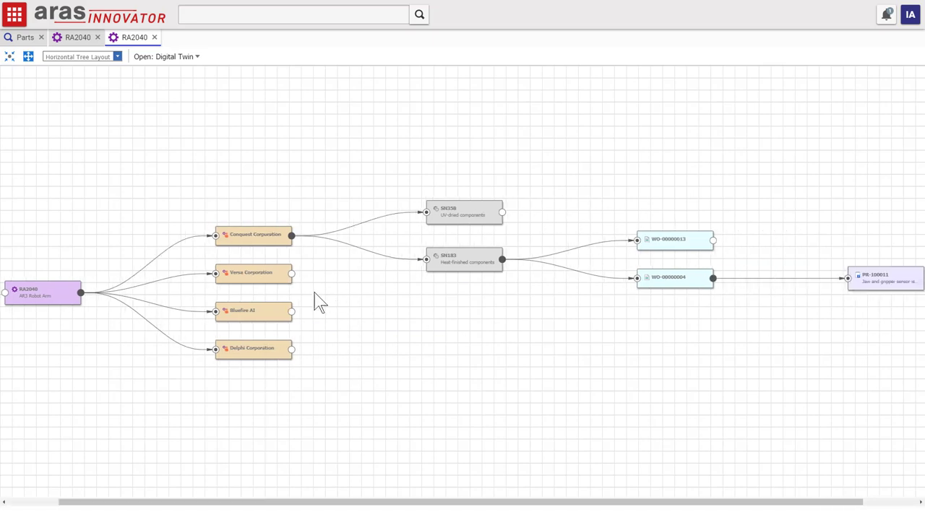
Expand Bluefire AI's units SN639, SN858 and SN685, tracing WO-00000002 and WO-00000007 to problem reports.
click(291, 313)
click(502, 281)
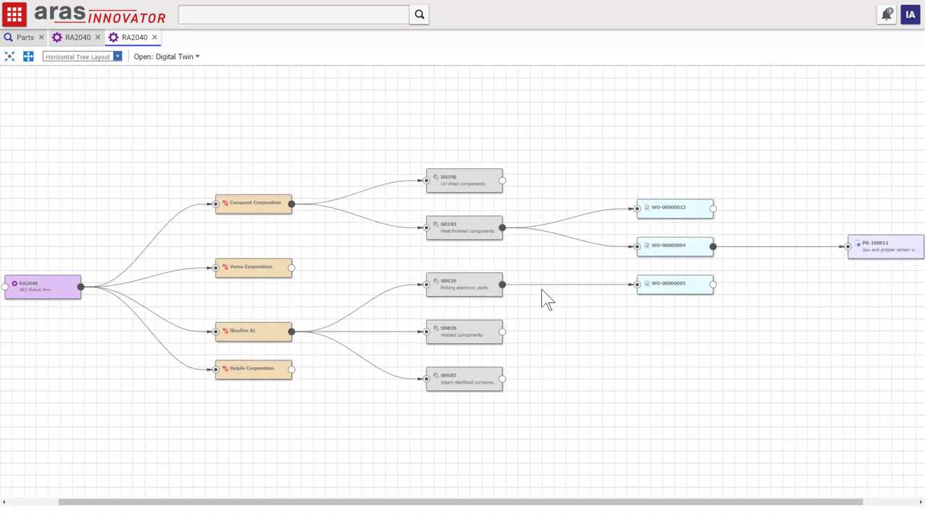
click(502, 334)
click(713, 357)
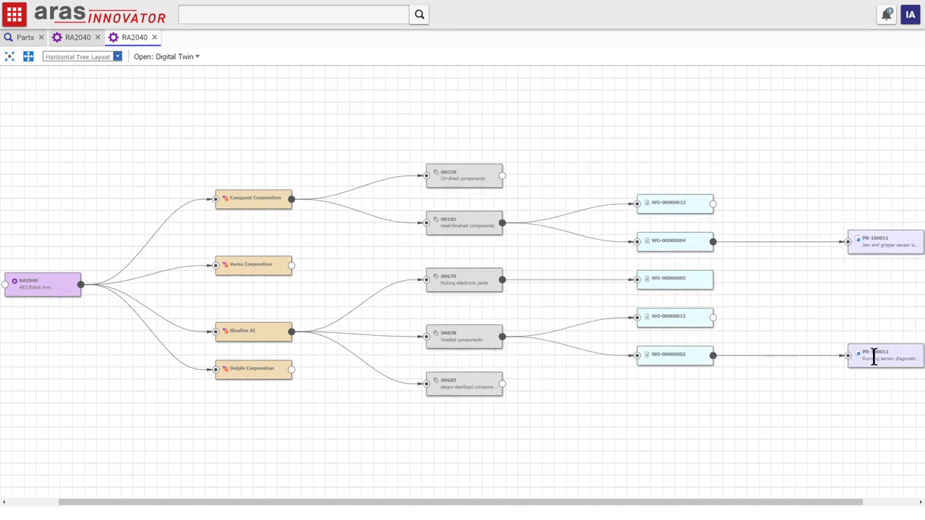
click(501, 385)
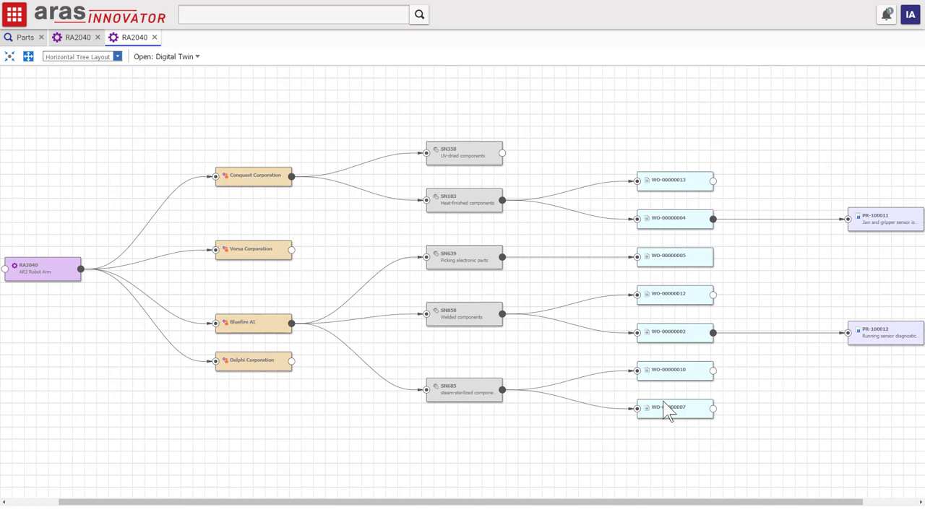
click(713, 409)
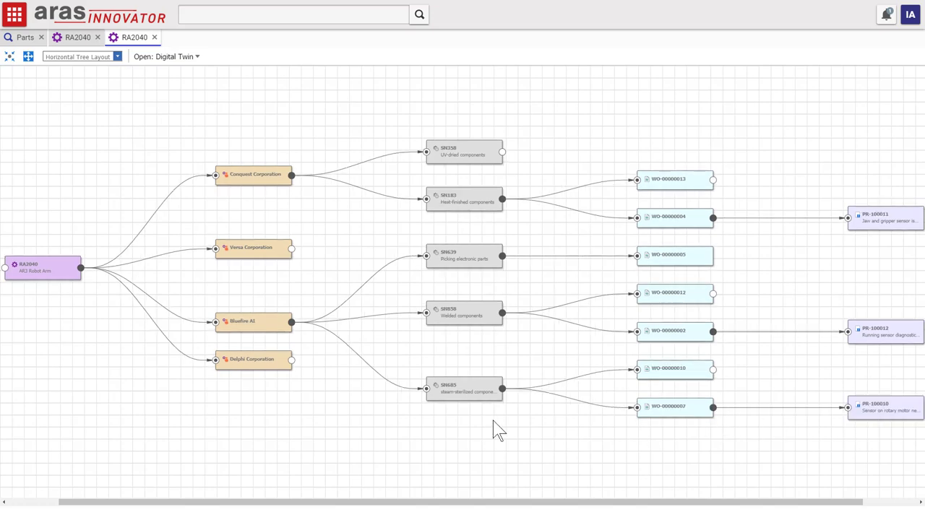
Expand Delphi Corporation's units SN039 and SN247, tracing WO-00000003 to its problem report.
click(291, 359)
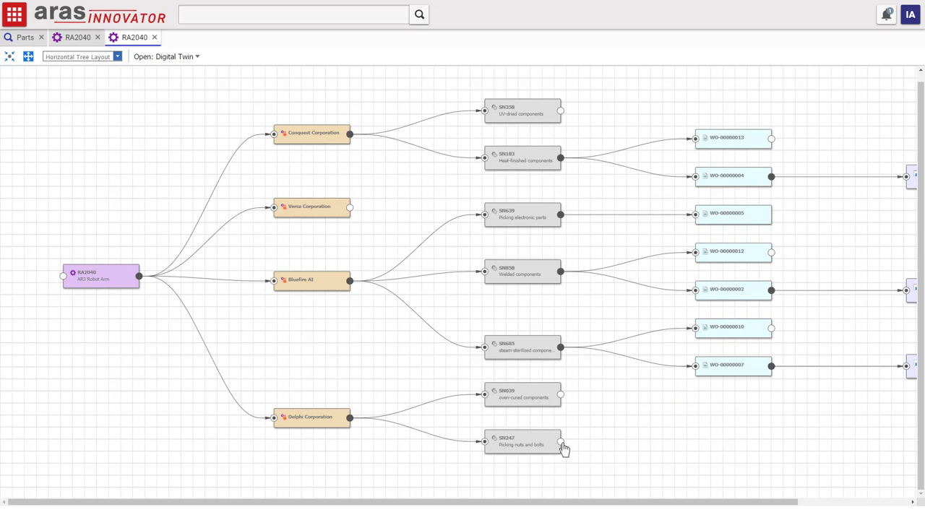
click(561, 397)
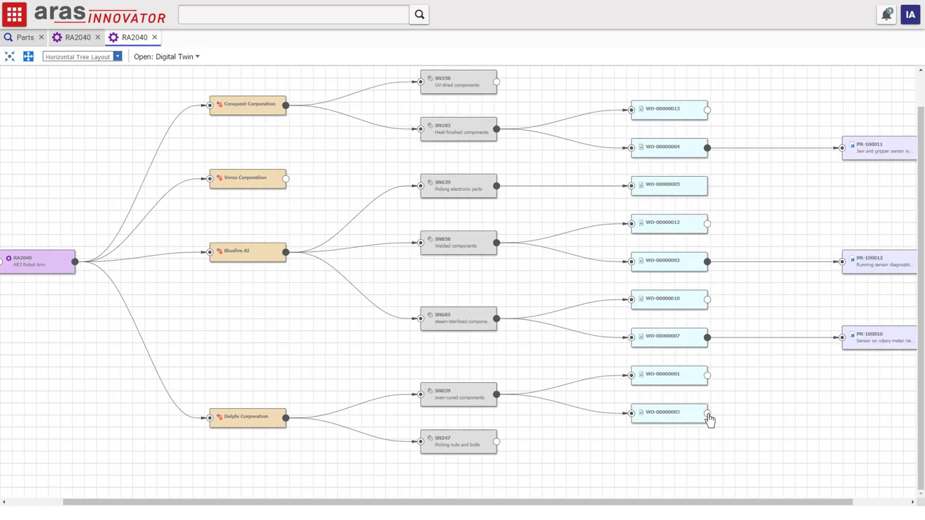
click(707, 412)
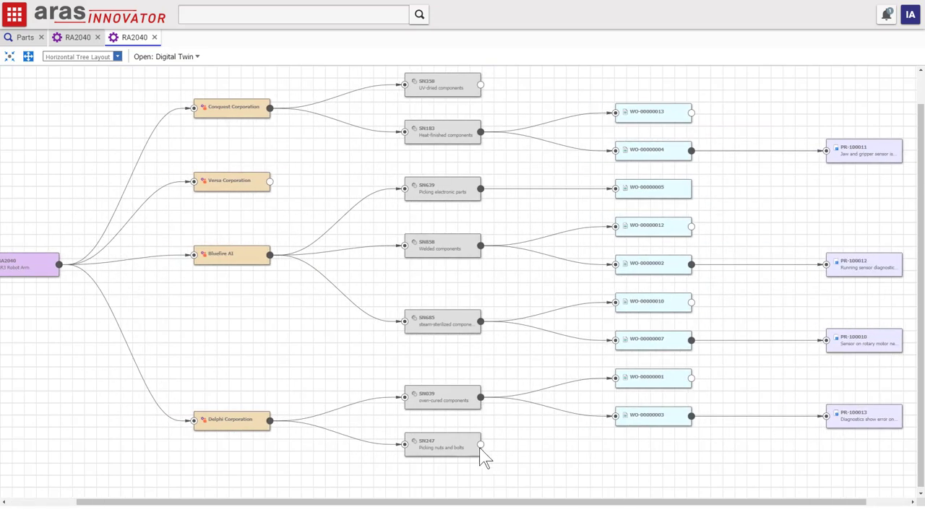
click(480, 442)
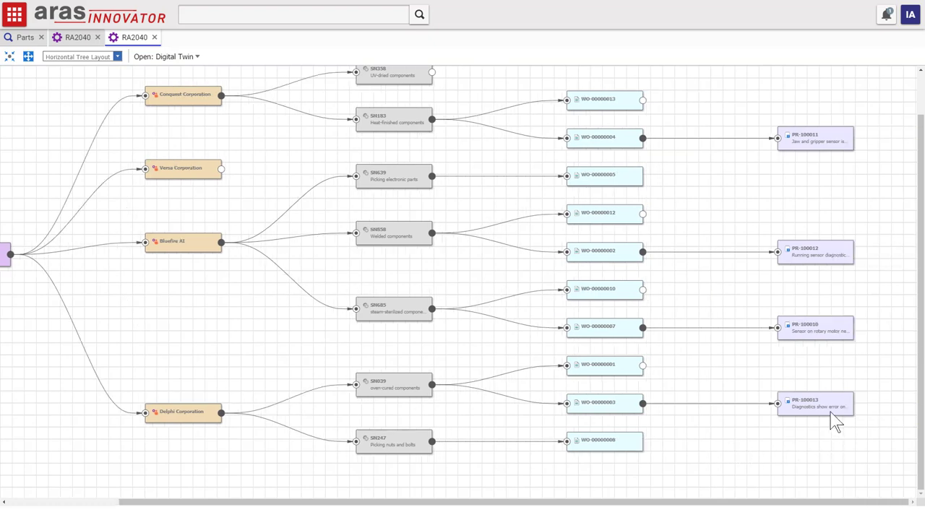
Open problem report PR-100013 and show where it is used.
right_click(831, 413)
click(845, 470)
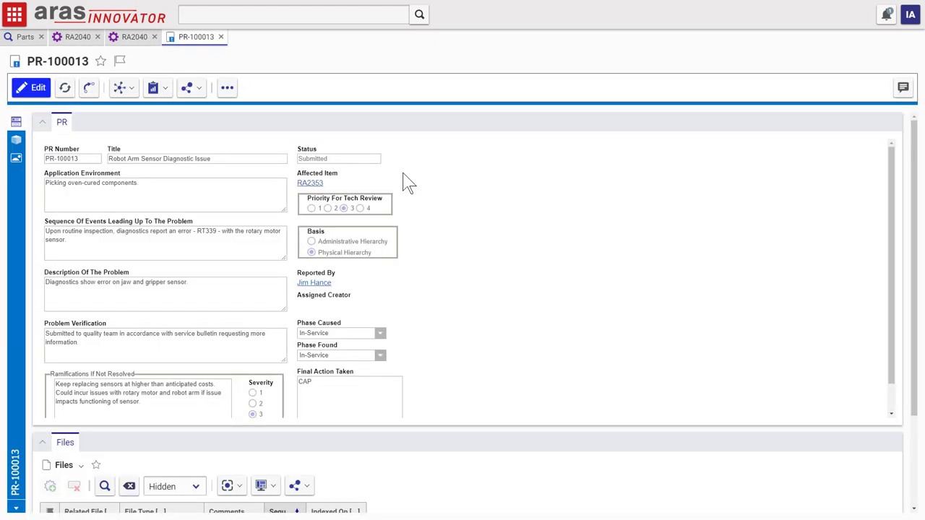
click(132, 93)
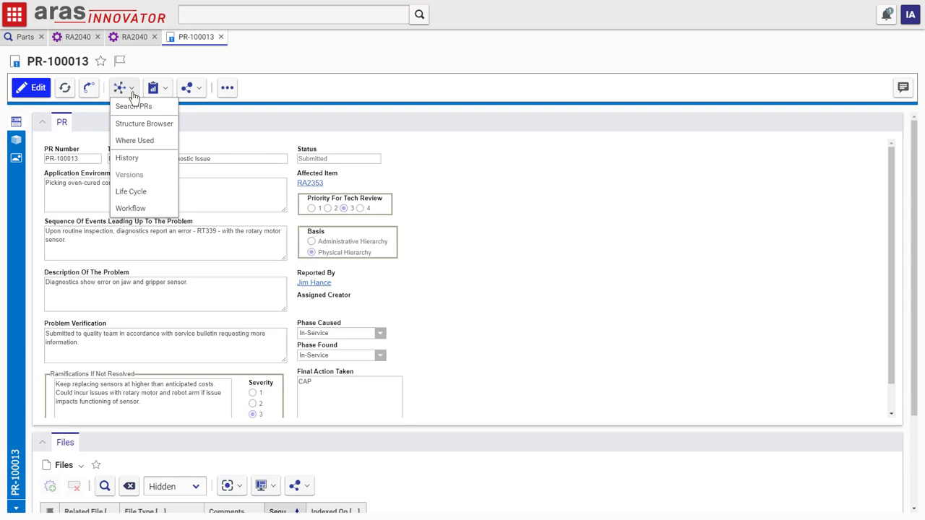
click(137, 140)
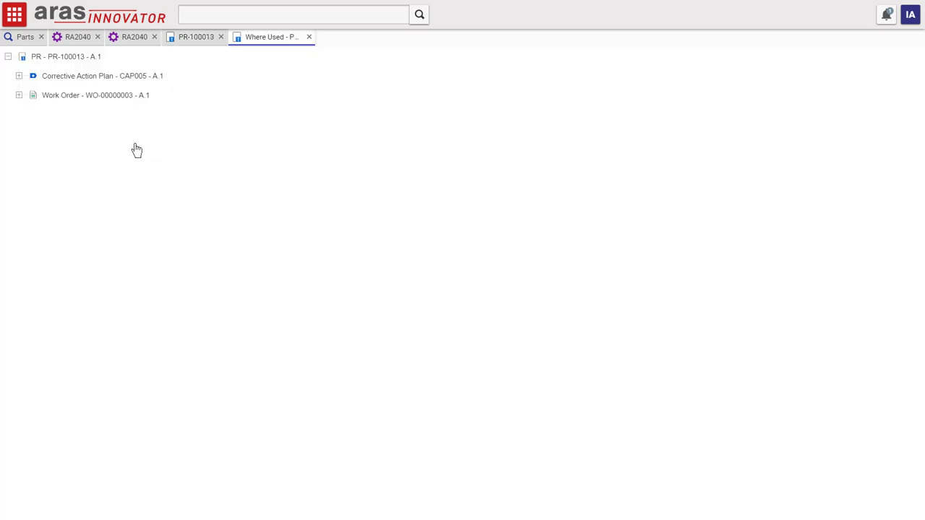
Open corrective action plan CAP005 and show its preventive actions.
right_click(131, 82)
click(141, 93)
scroll(296, 392, down, 3)
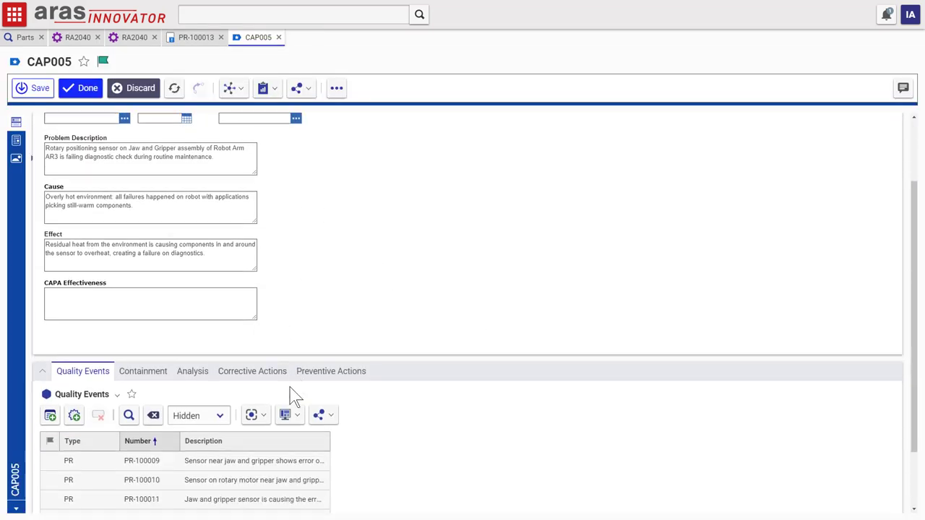
click(264, 484)
click(331, 317)
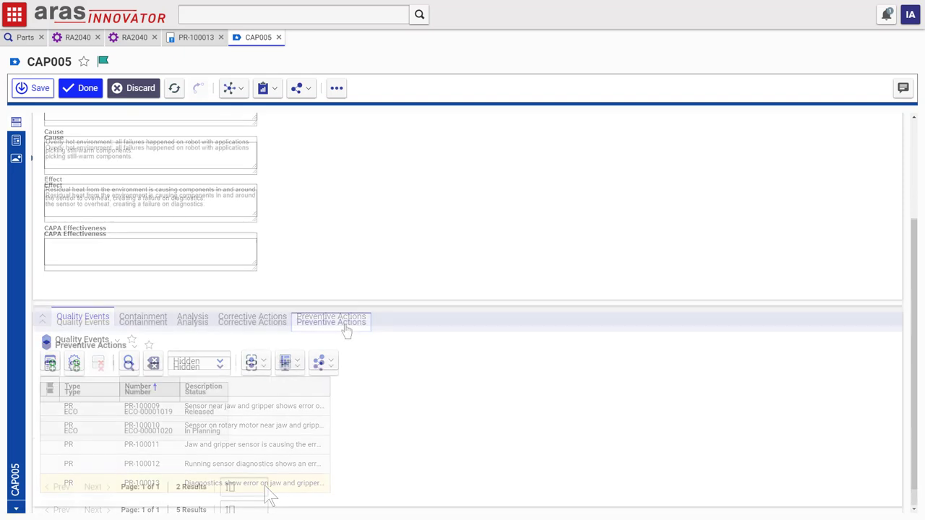
Open change order ECO-00001019 and follow its Impact Matrix to RA2040 revision B.
right_click(221, 417)
click(245, 369)
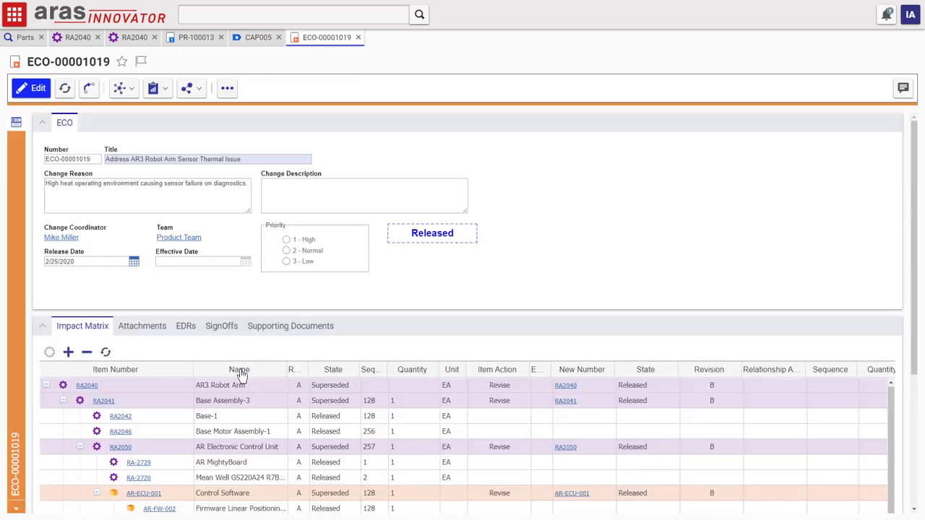
click(42, 122)
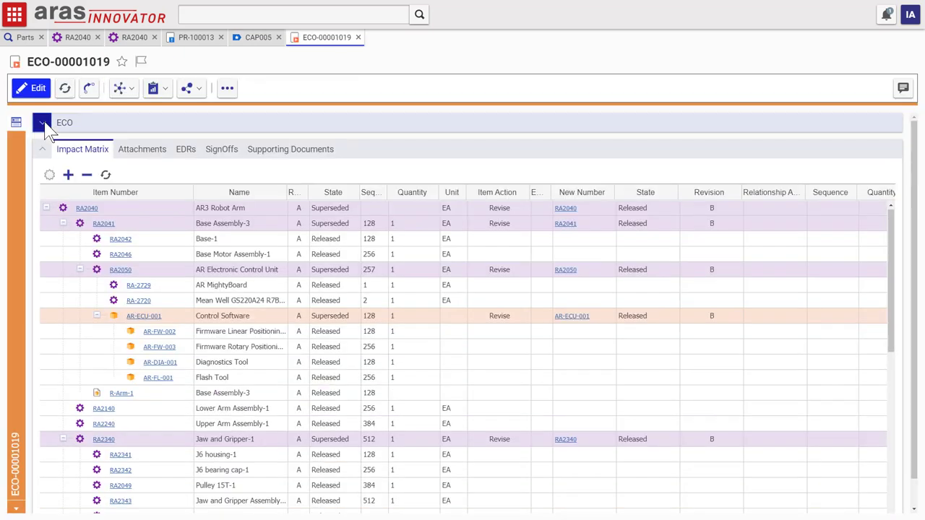
click(86, 209)
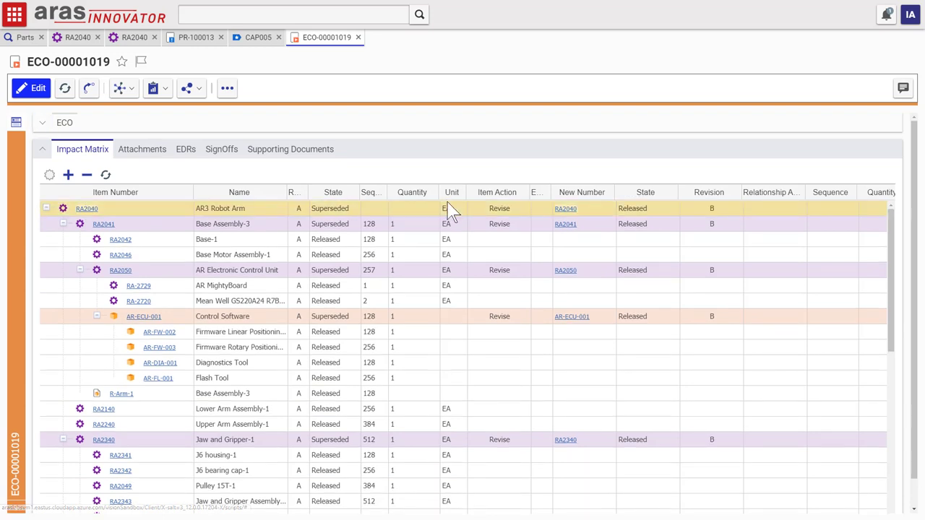
click(565, 209)
Read the full simulation and ECO comments in RA2040's discussion thread.
click(902, 88)
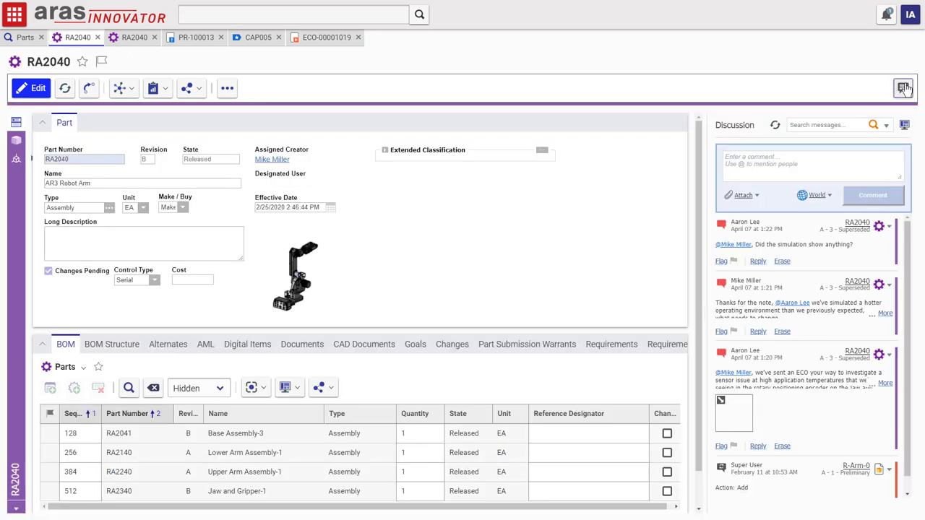
scroll(812, 289, down, 1)
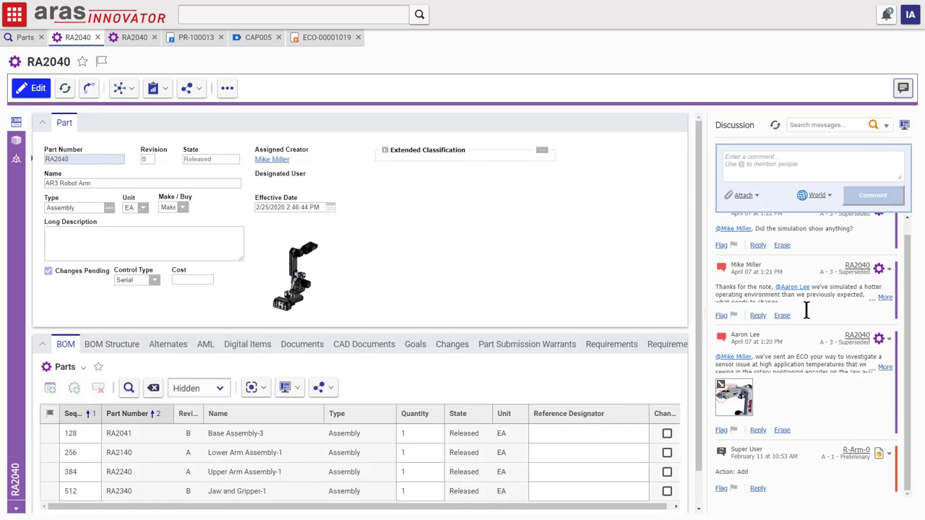
click(885, 297)
click(883, 383)
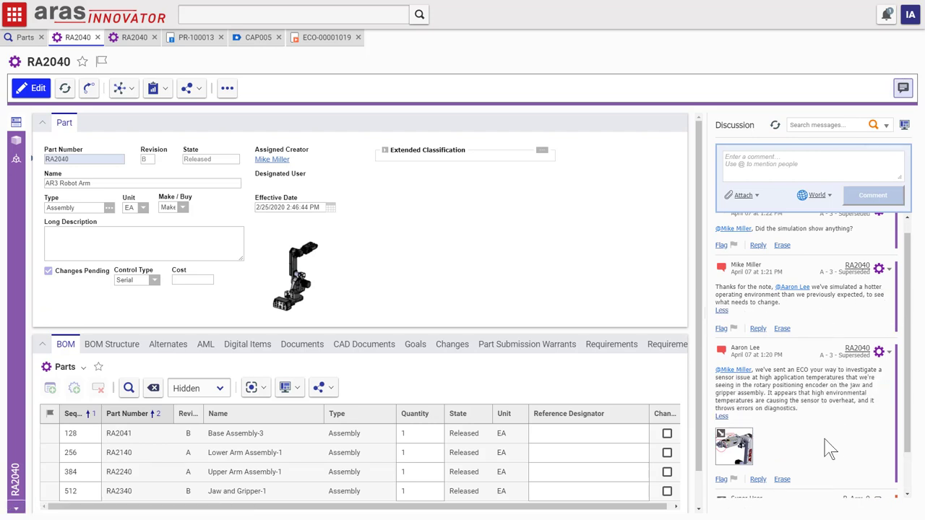
View the marked-up snapshot attached to the ECO comment, then return to the RA2040 part form.
click(742, 451)
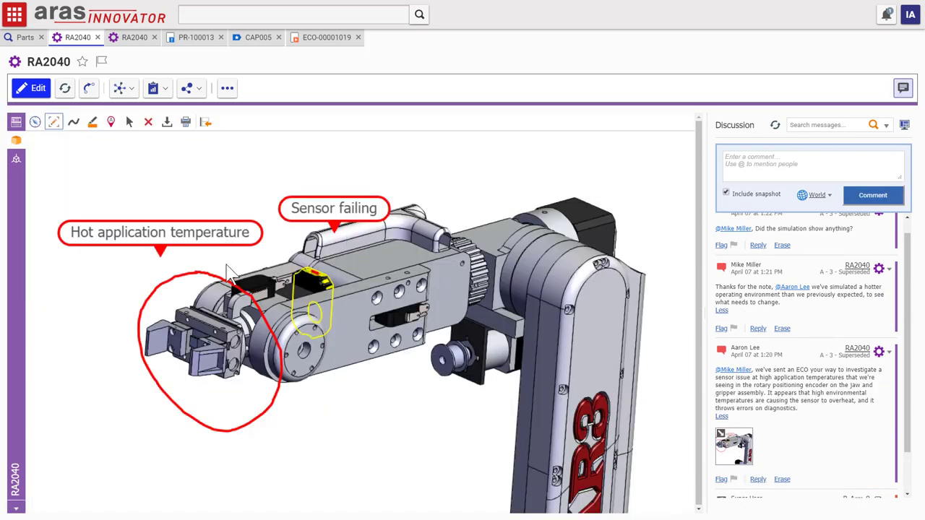
scroll(819, 448, down, 2)
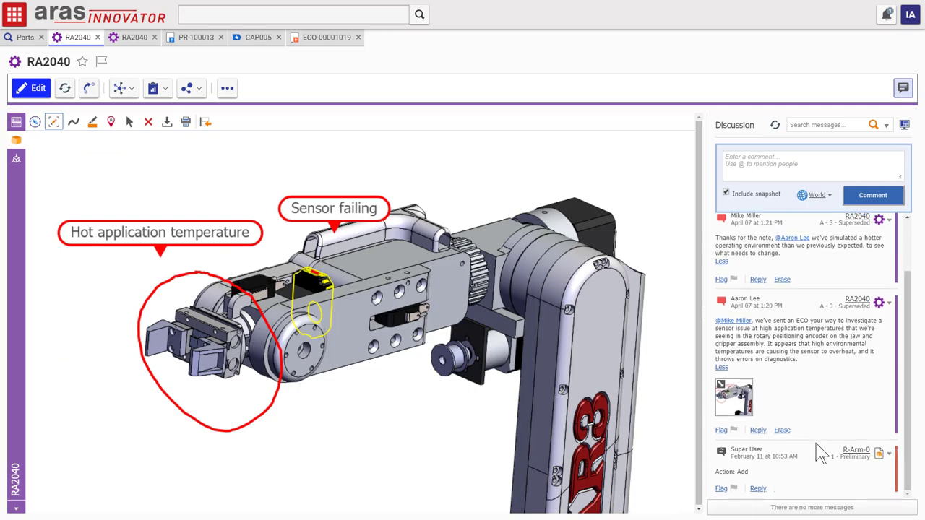
click(16, 123)
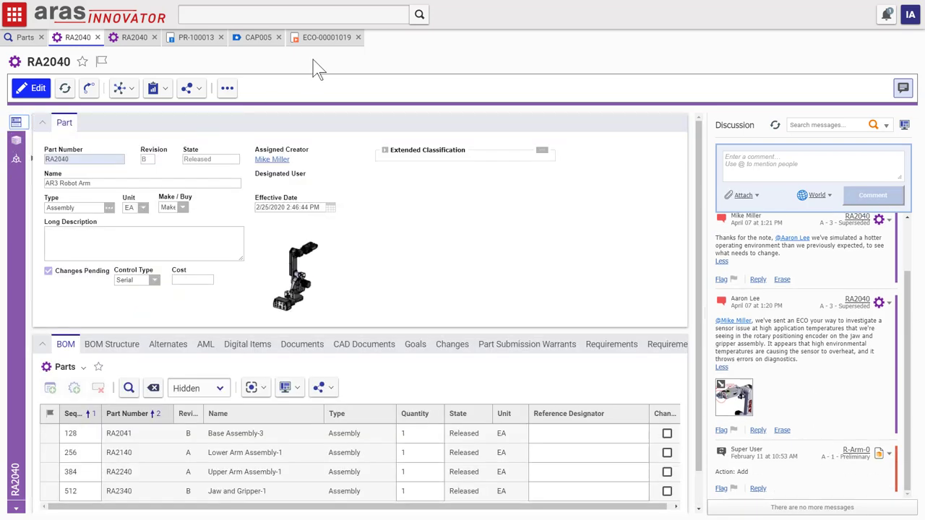
Review ECO-00001019's impact matrix.
click(323, 37)
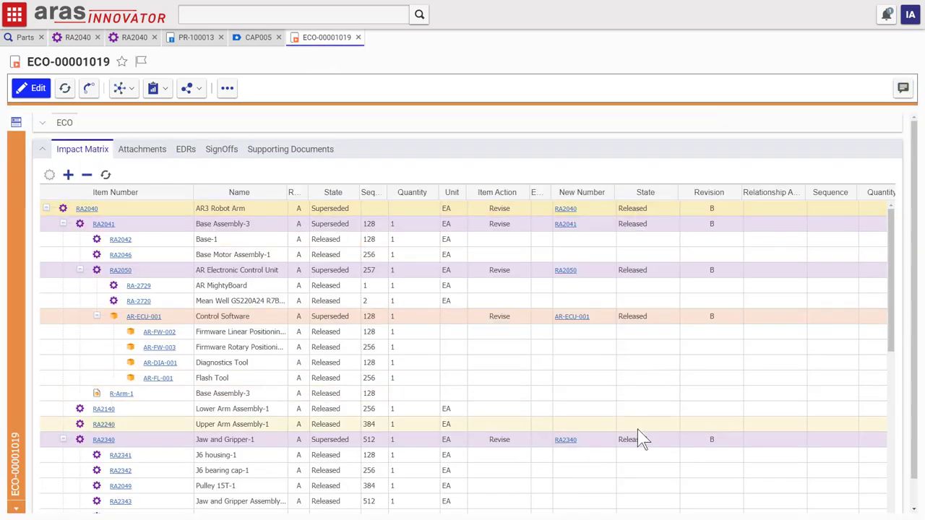
scroll(640, 440, down, 6)
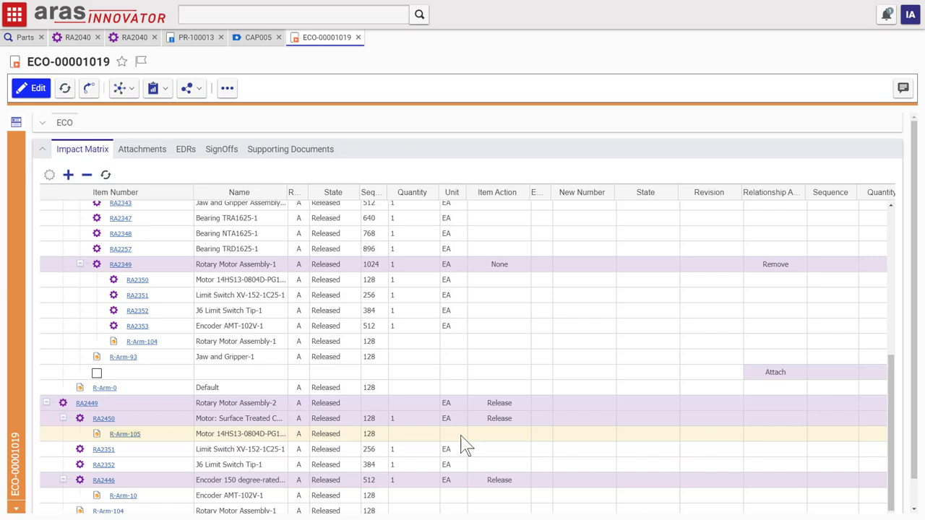
scroll(461, 443, up, 6)
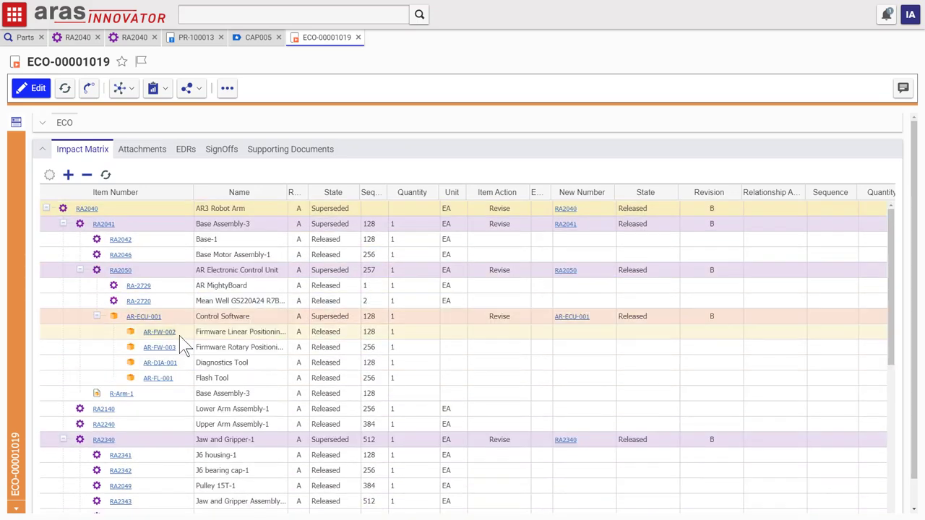
Open Control Software AR-ECU-001 and review its Builds and Depends On lists, widening columns.
double_click(641, 323)
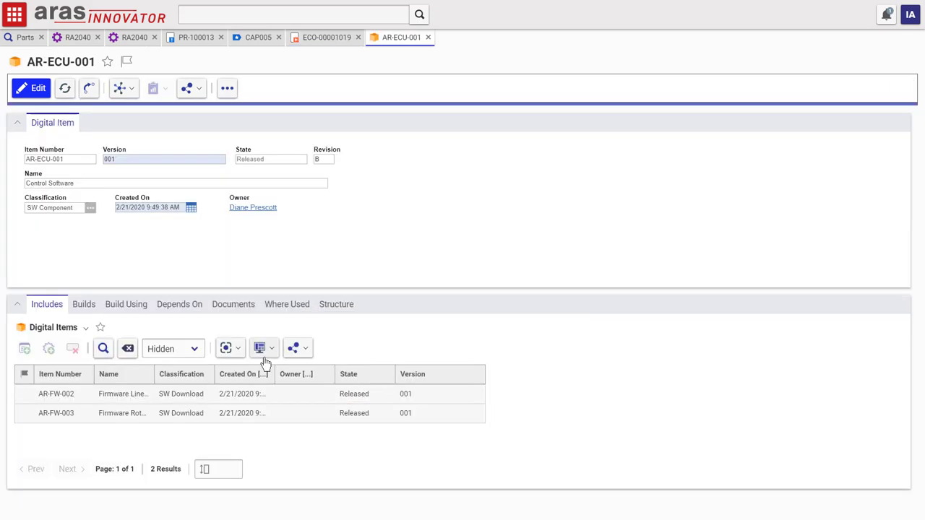
click(83, 304)
drag(214, 374, 283, 374)
click(175, 307)
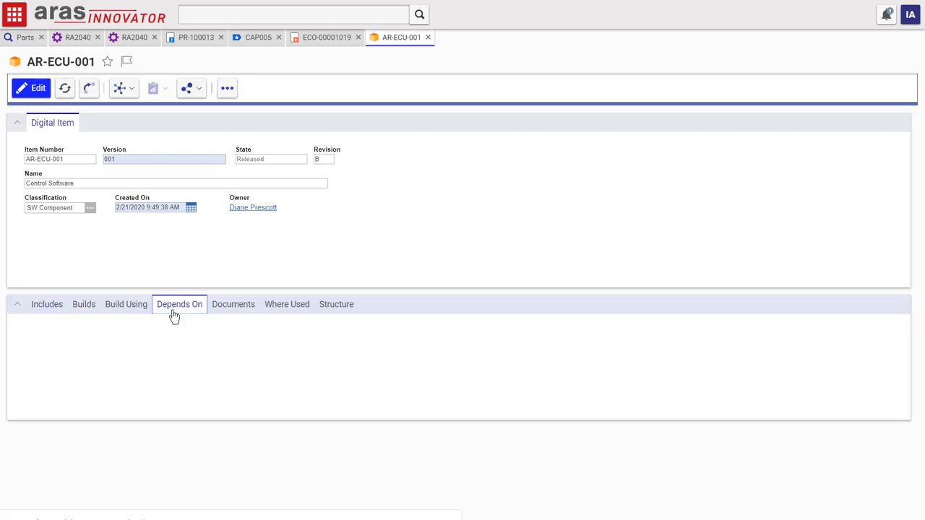
drag(162, 382, 214, 383)
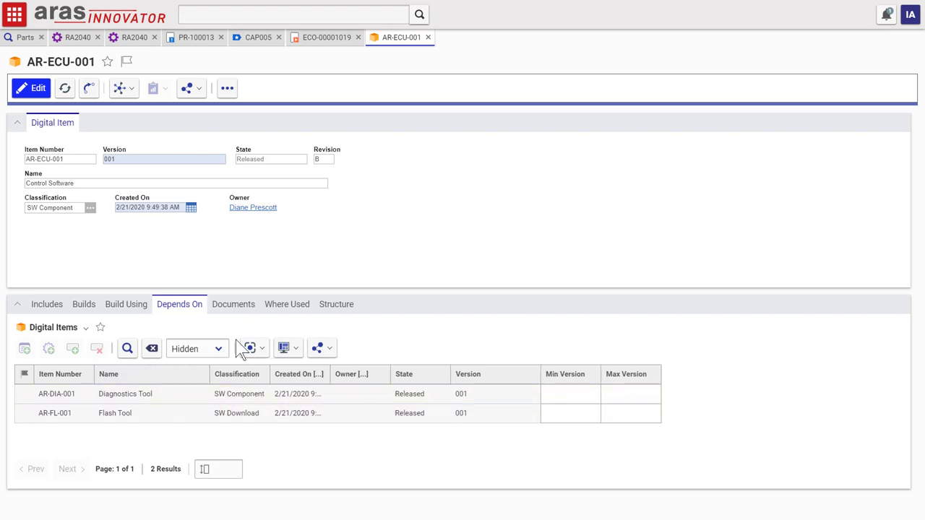
Close AR-ECU-001 and list everything where RA2040 is used.
click(428, 36)
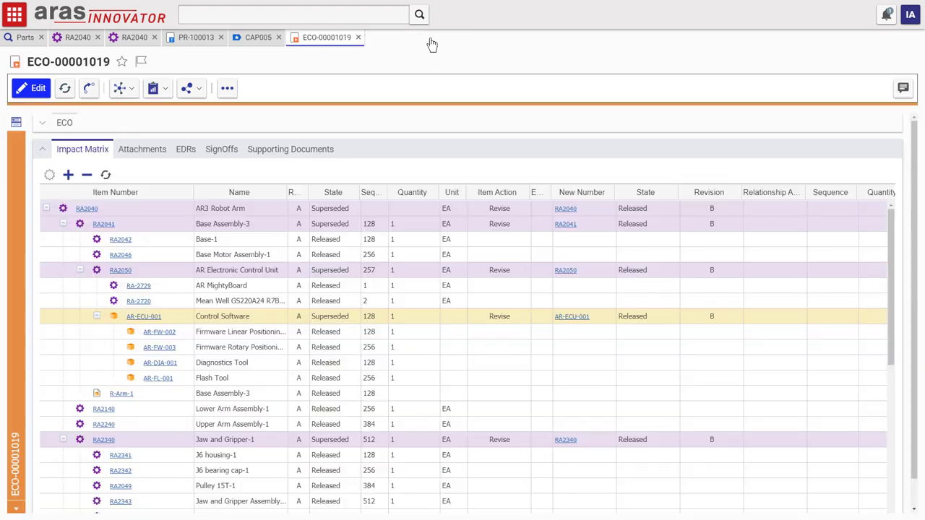
click(566, 209)
click(121, 87)
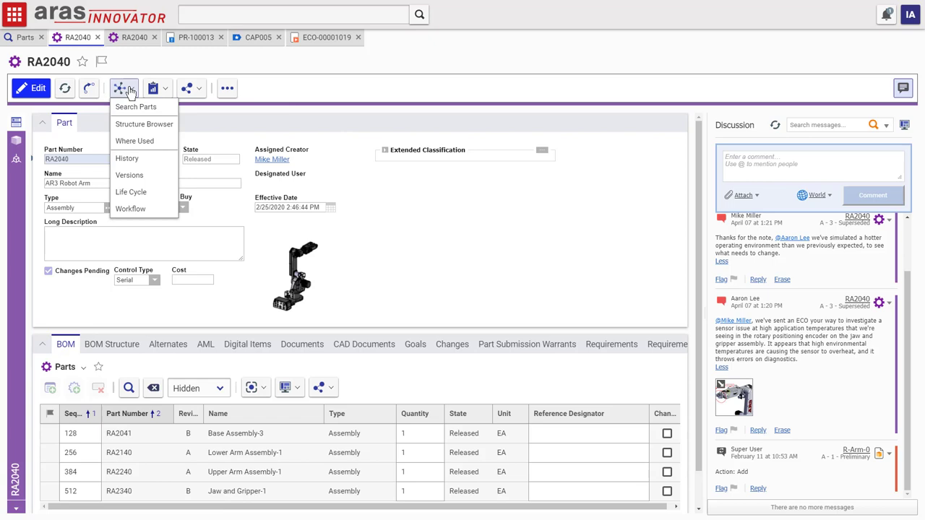
click(138, 147)
Open baseline simulation SIM000002 and display it as a relationship graph.
scroll(109, 217, down, 2)
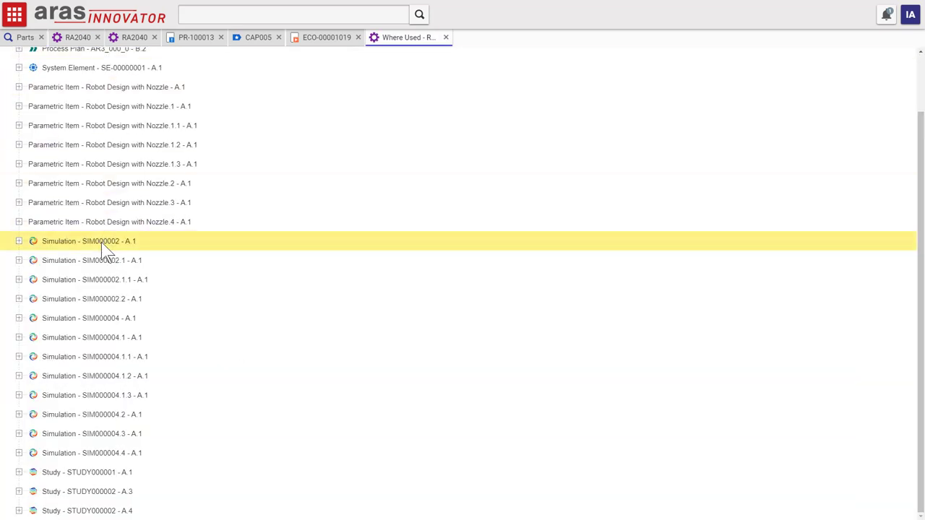
double_click(103, 244)
click(227, 87)
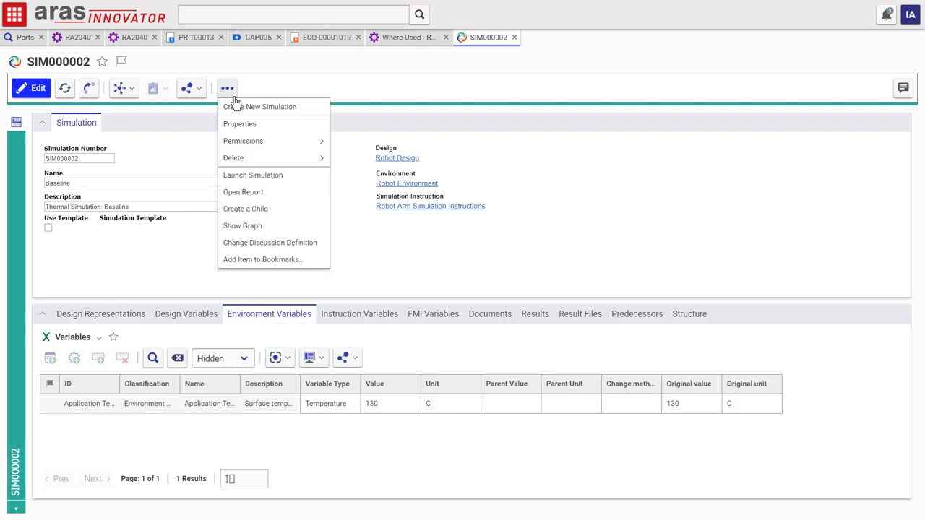
click(238, 232)
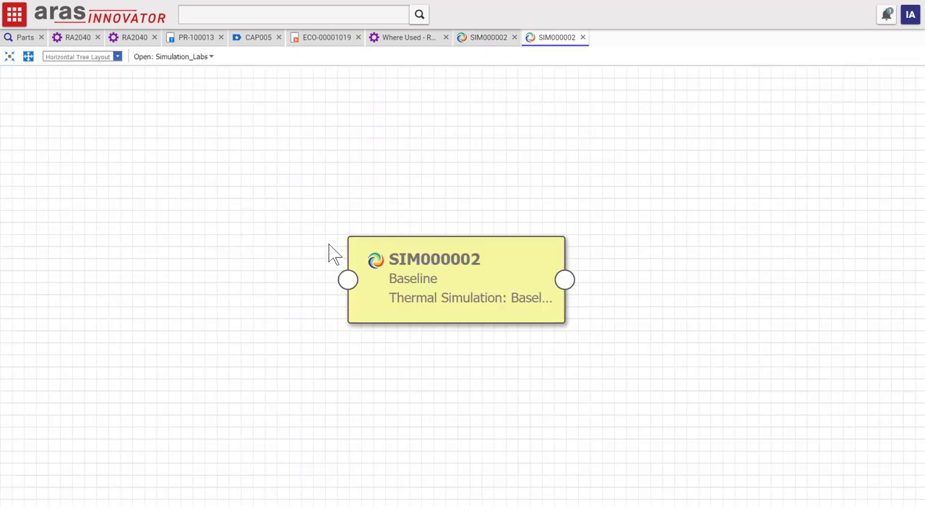
Expand SIM000002 and open its child simulation SIM000002.1.
click(553, 280)
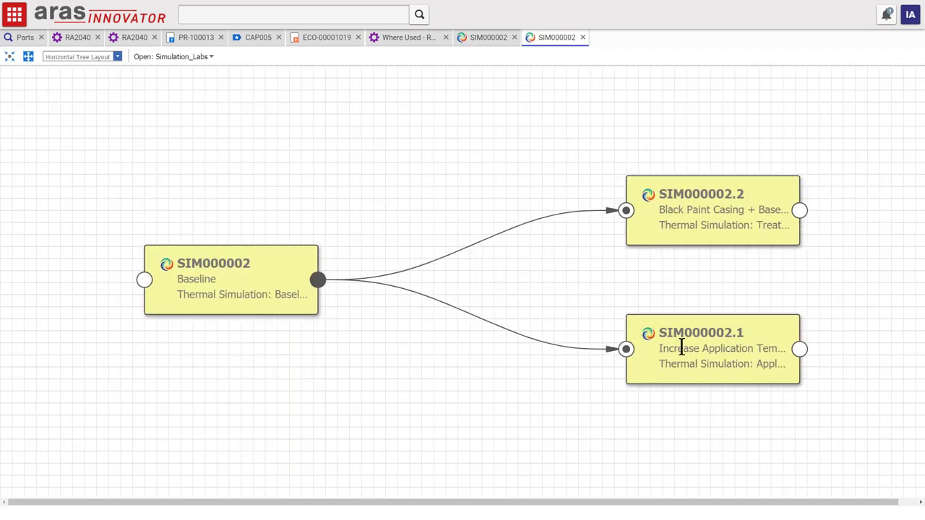
right_click(752, 356)
click(759, 424)
Review SIM000002.1's 220 C environment, 154.93 C sensor result, and open its HTML results file.
click(290, 315)
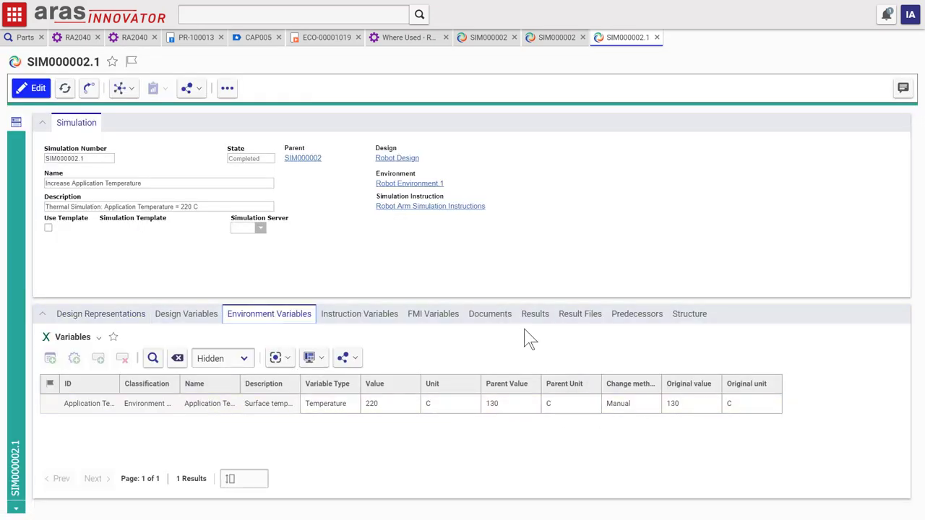
click(535, 313)
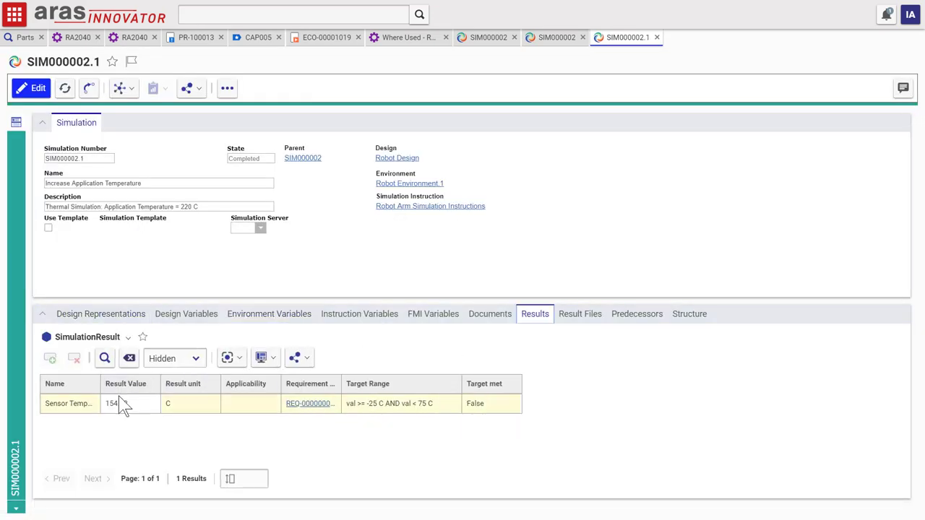
click(591, 319)
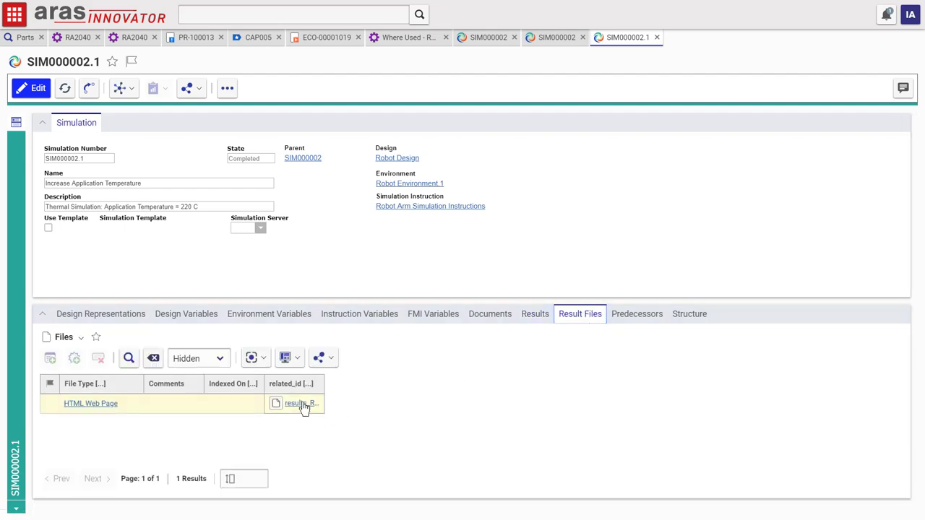
click(298, 403)
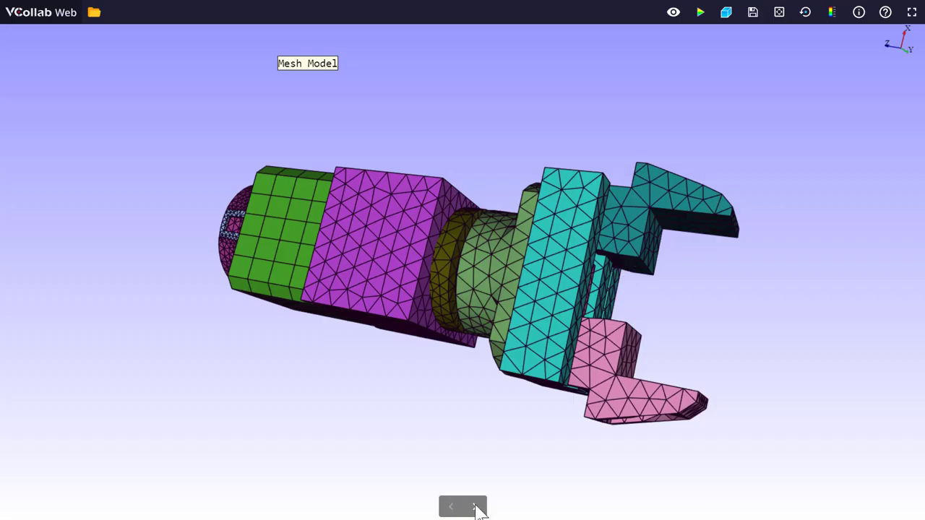
Step VCollab Web through the temperature loads results to the part peaking at 154.931.
click(476, 508)
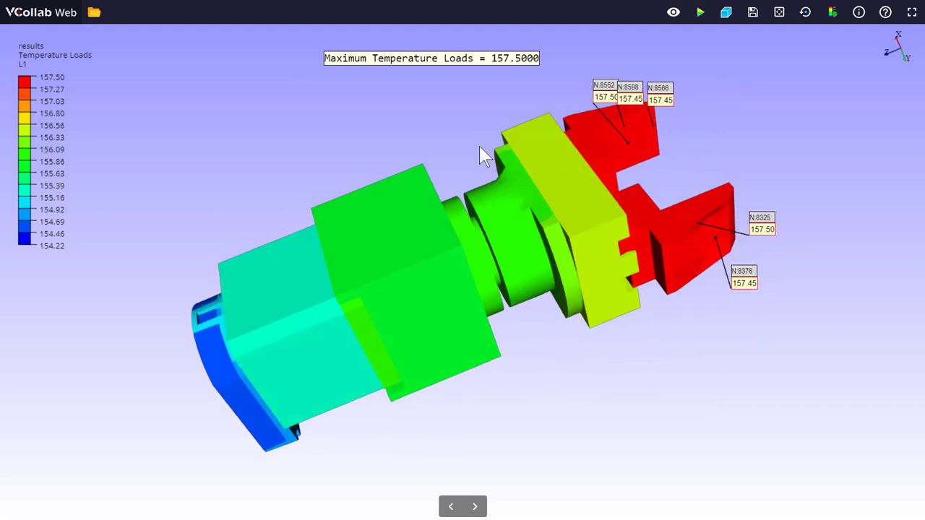
click(474, 506)
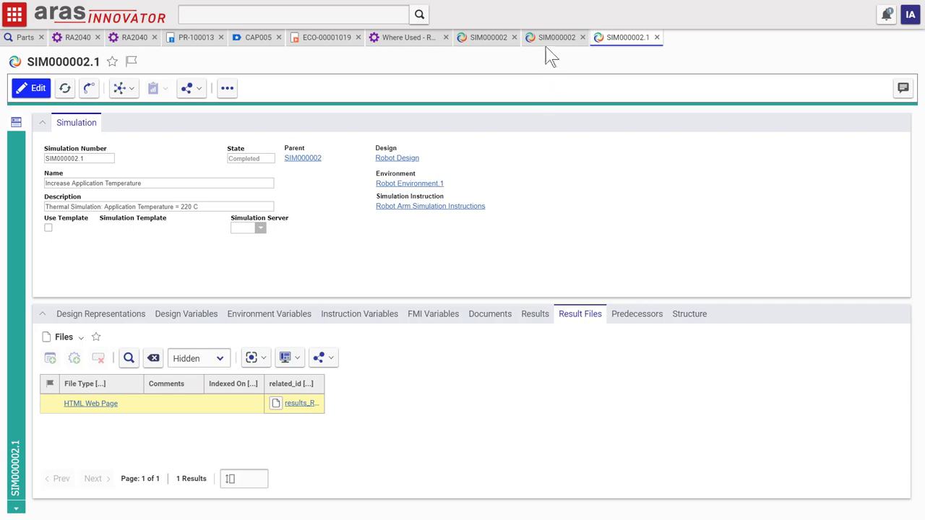
In the SIM000002 graph, expand SIM000002.1 and open child simulation SIM000002.1.1.
click(552, 39)
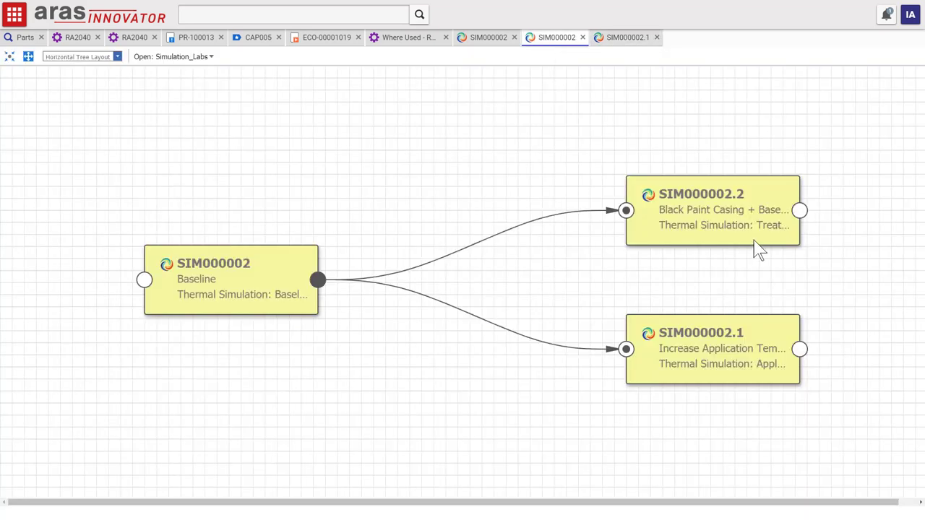
click(800, 350)
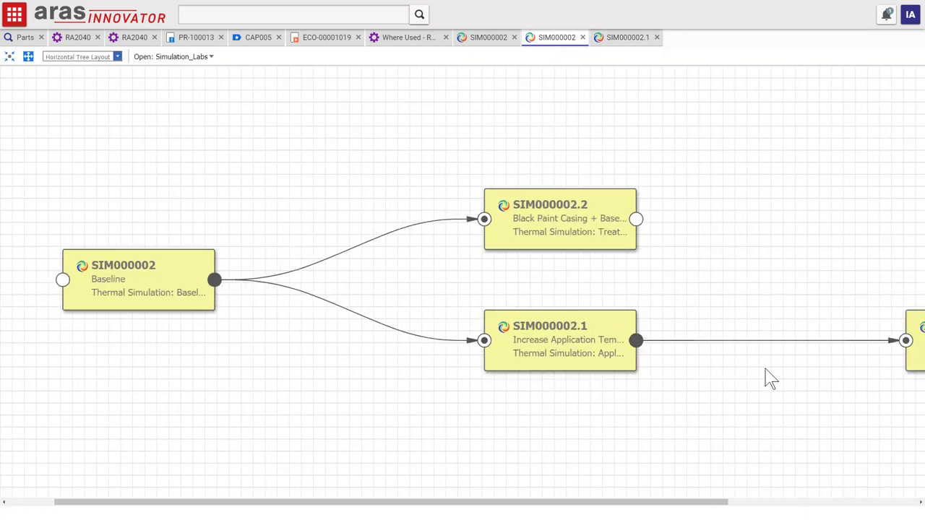
right_click(795, 327)
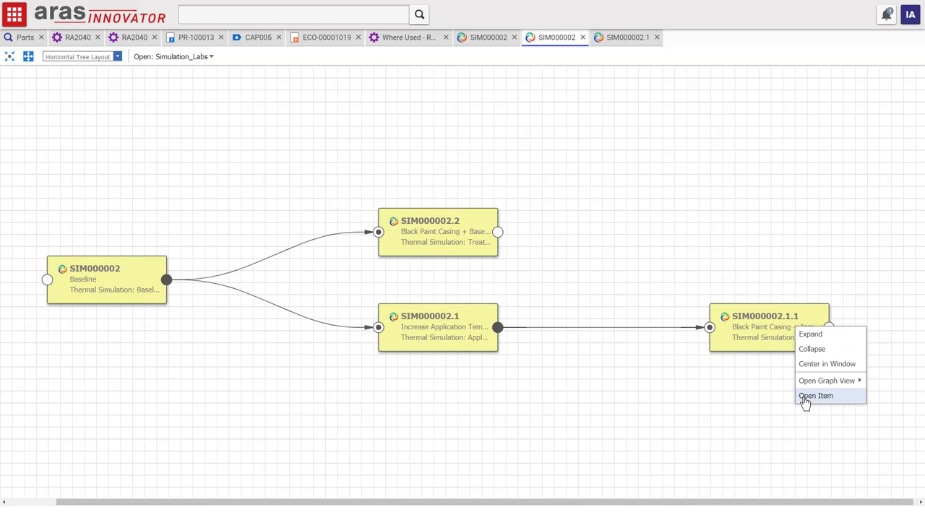
click(803, 398)
Review SIM000002.1.1's temperature loads peaking at 168.0, rotating the gripper model to inspect hot regions.
click(303, 317)
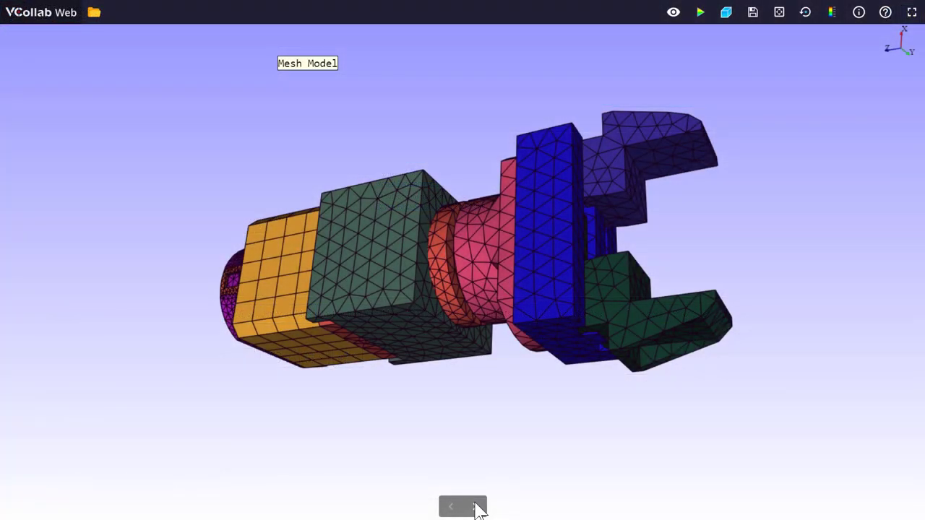
click(474, 507)
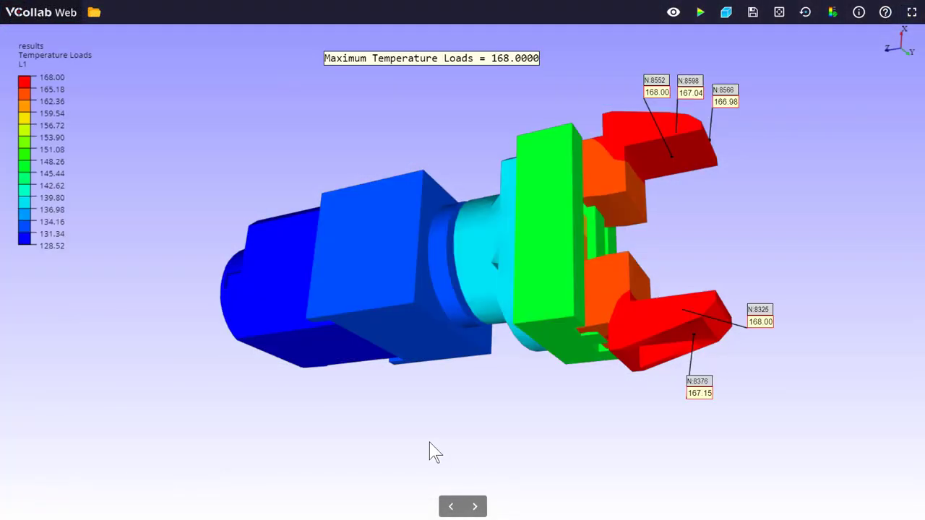
drag(433, 451, 612, 347)
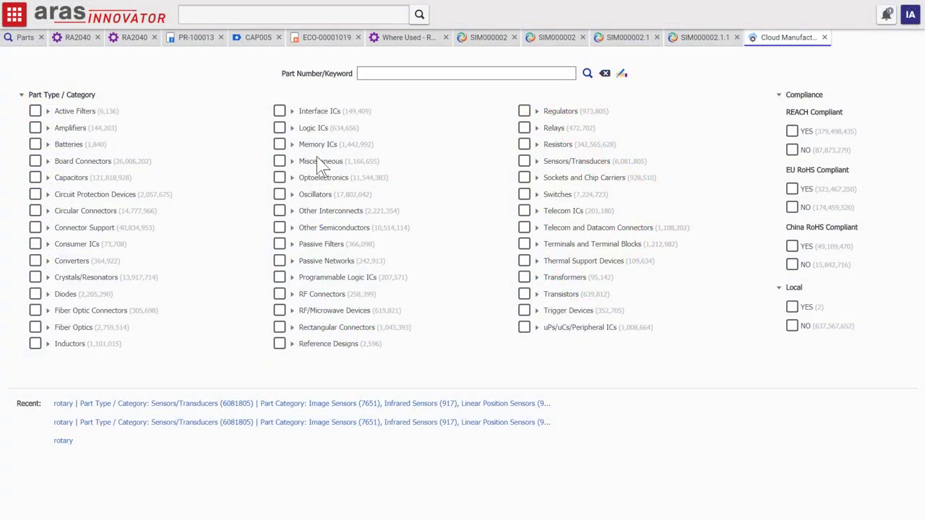
Search for REACH-compliant 'rotary' Sensors/Transducers, filtered to 150 °C maximum operating temperature (156 parts).
click(390, 70)
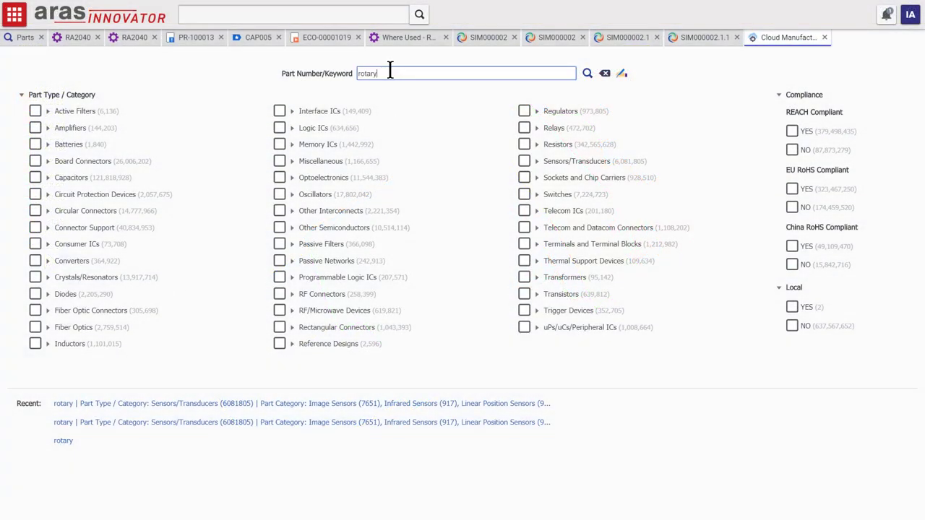
click(523, 163)
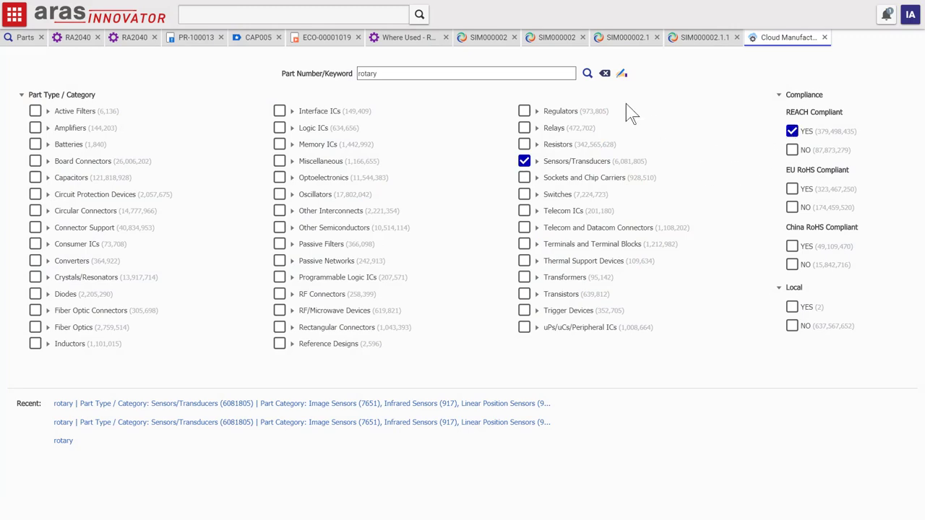
click(587, 73)
scroll(91, 209, down, 10)
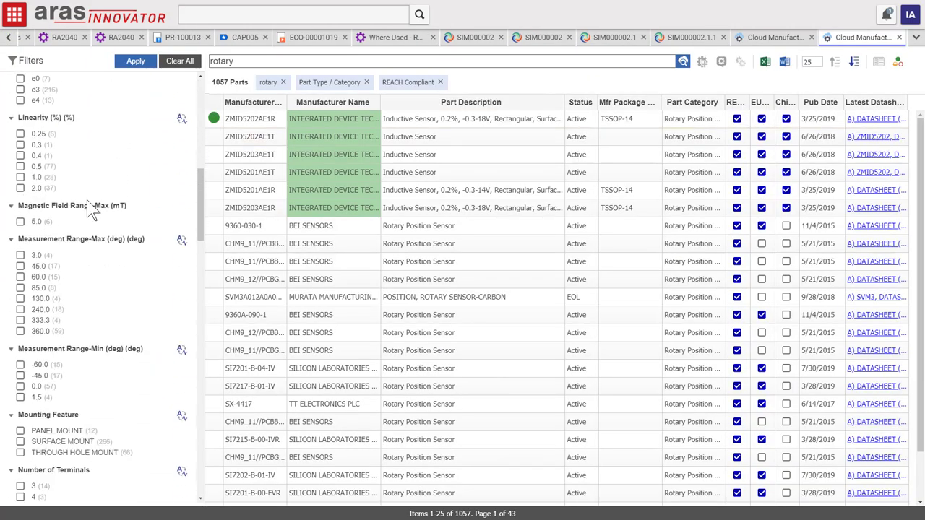
scroll(91, 209, down, 5)
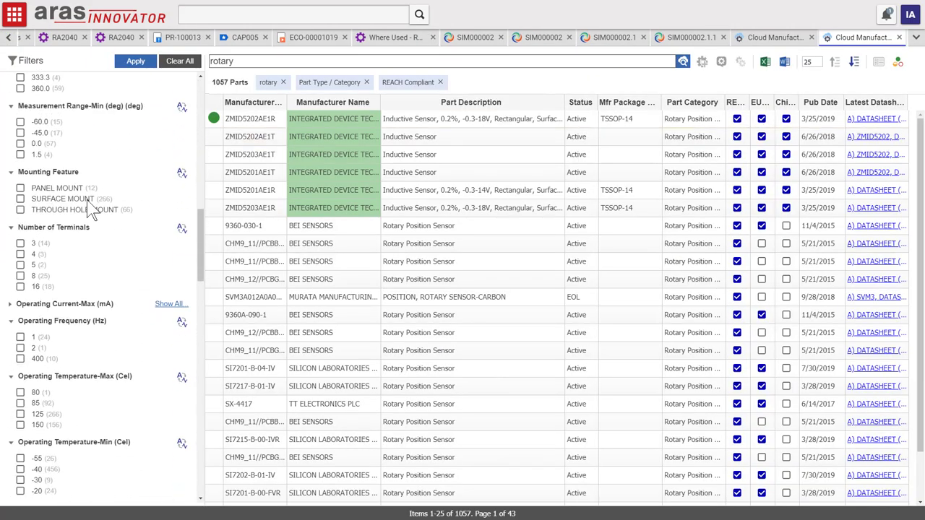
click(125, 64)
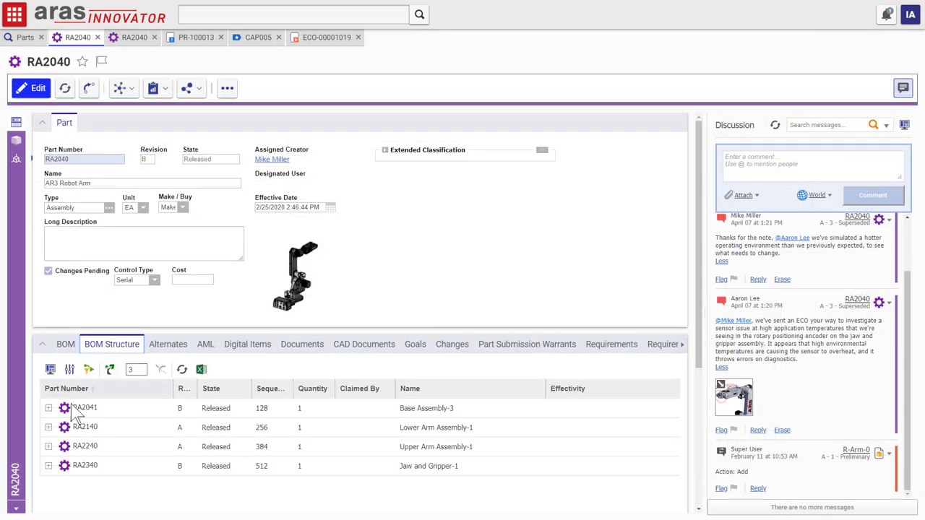
Expand Jaw and Gripper-1 RA2340 and Rotary Motor Assembly-2 RA2449 in RA2040's BOM Structure.
click(48, 467)
scroll(217, 470, down, 3)
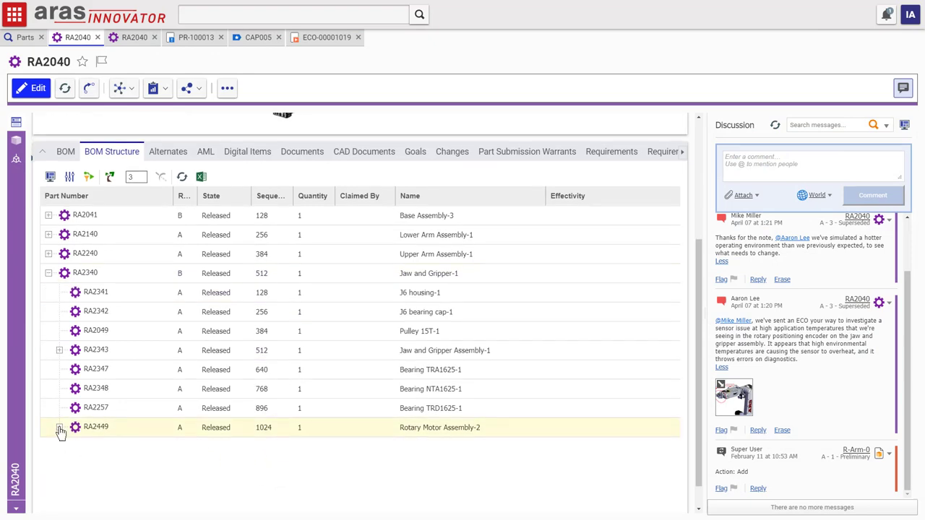
click(59, 428)
scroll(224, 439, down, 1)
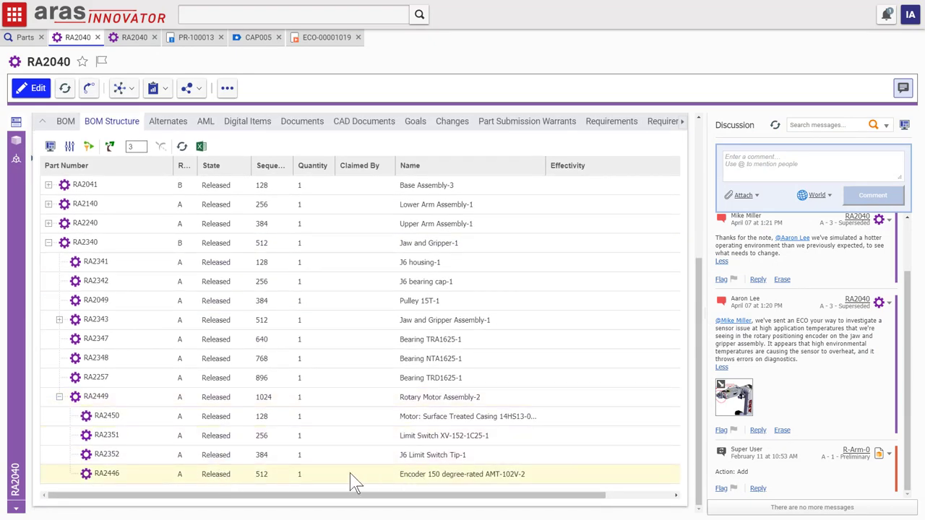
Open RA2449 in its own tab and show its Where Used view.
right_click(120, 400)
click(142, 409)
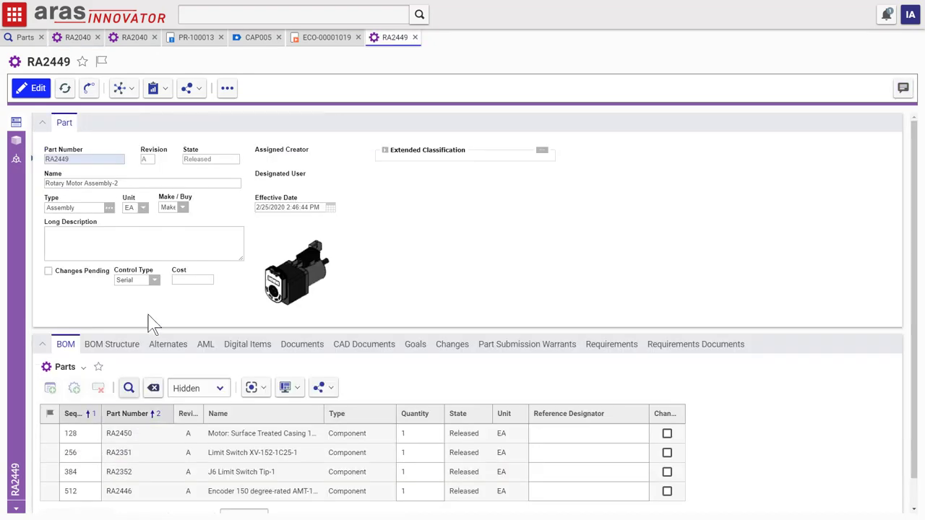
click(132, 89)
click(136, 143)
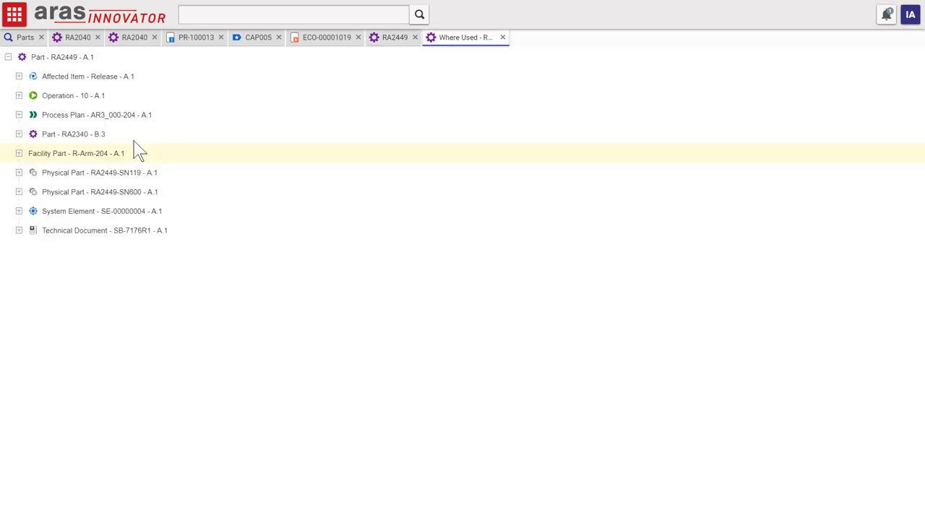
Open process plan AR3_000-204 and show the MBOM tree for produced part RA2449.
double_click(124, 115)
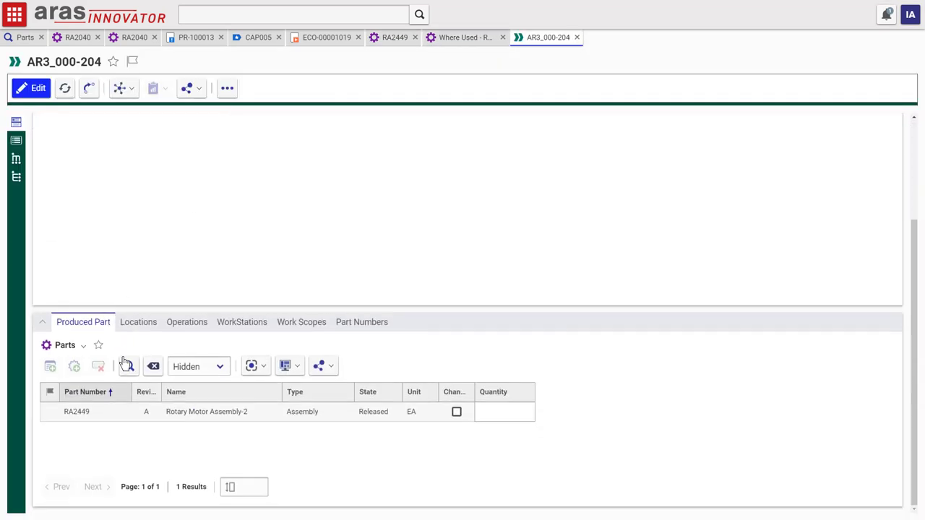
click(376, 415)
click(16, 158)
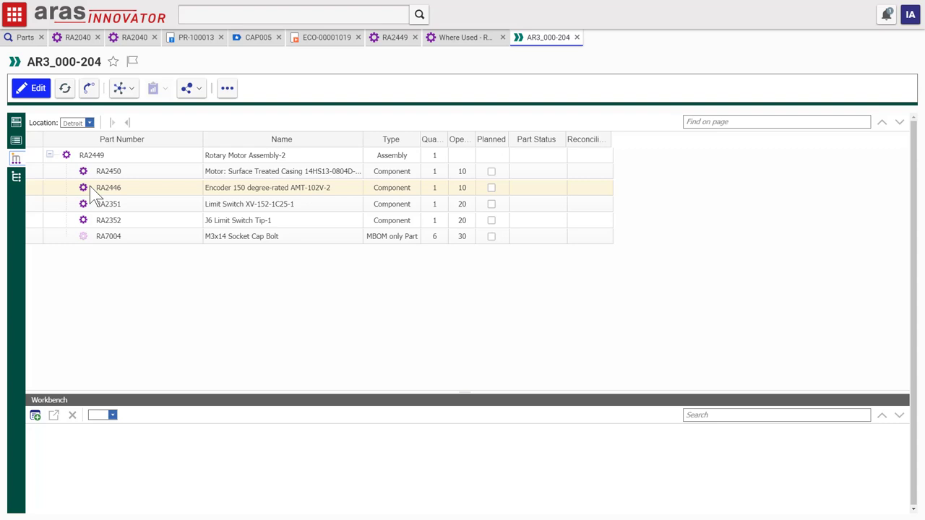
Edit the process plan, list component Parts in the workbench, and insert encoder RA2446 into RA2449.
click(37, 89)
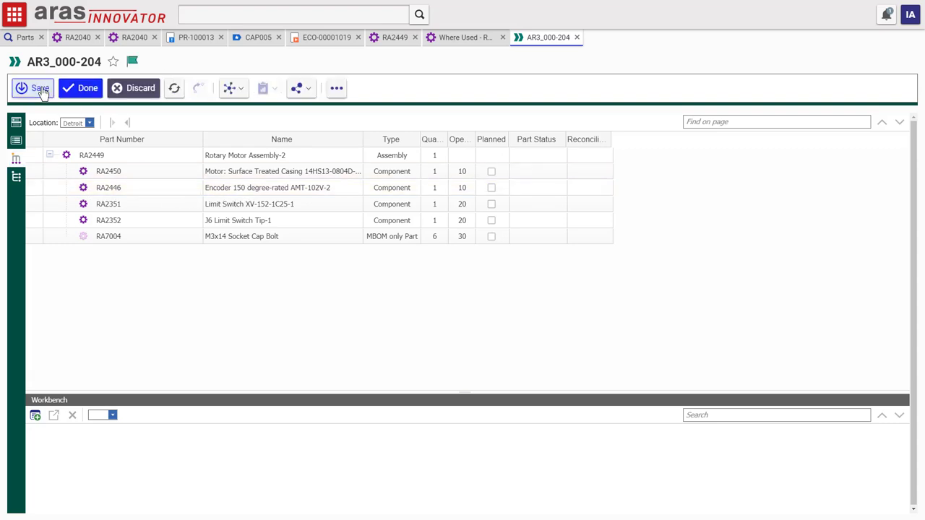
click(112, 415)
click(101, 440)
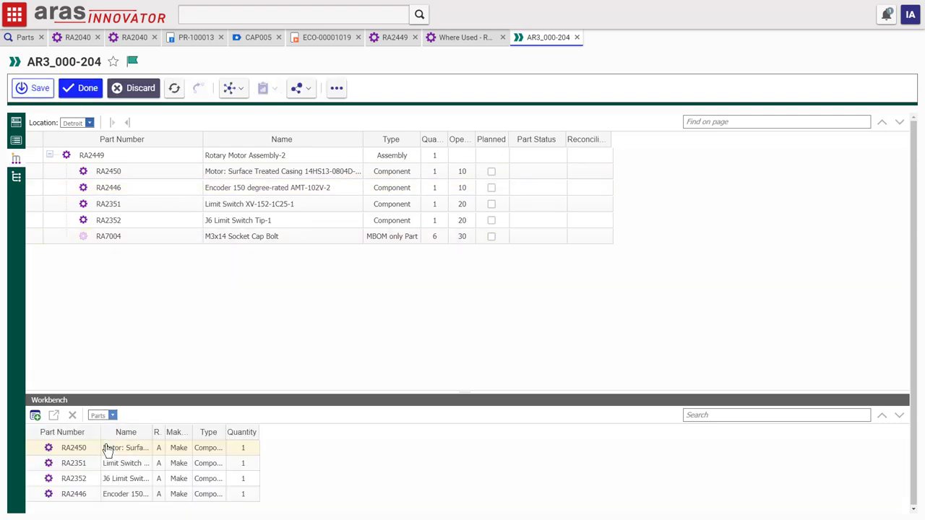
drag(147, 498, 165, 166)
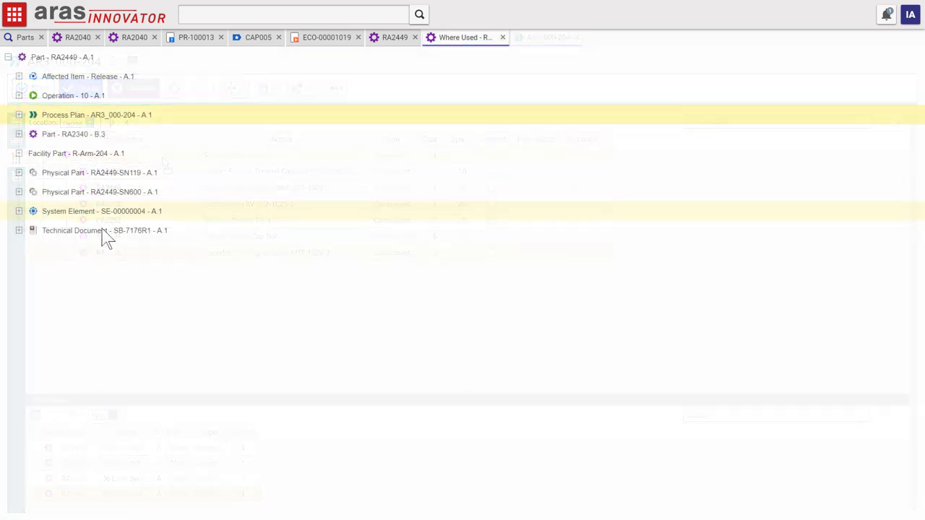
Open technical document SB-7176R1 from RA2449's Where Used list.
right_click(102, 234)
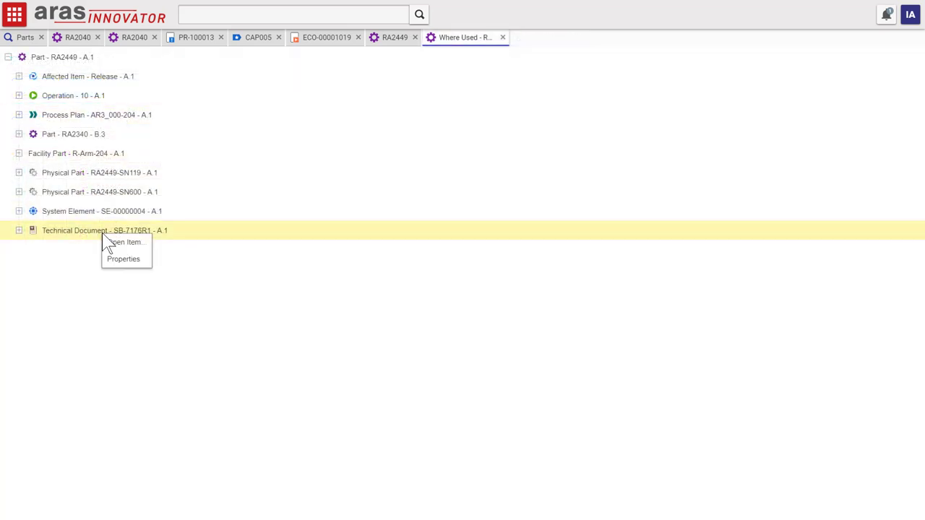
click(114, 244)
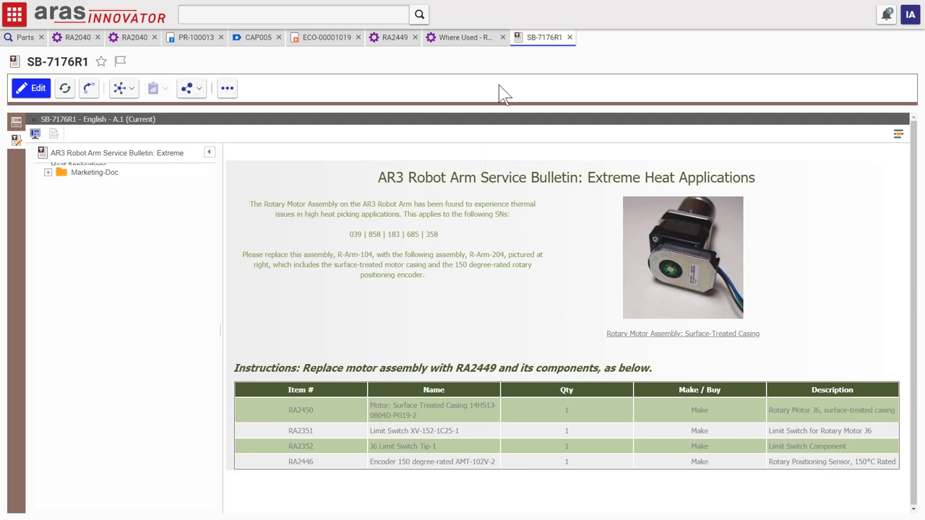
Close the service bulletin and Where Used tabs, then open RA2040's Work Order View.
click(570, 38)
click(503, 38)
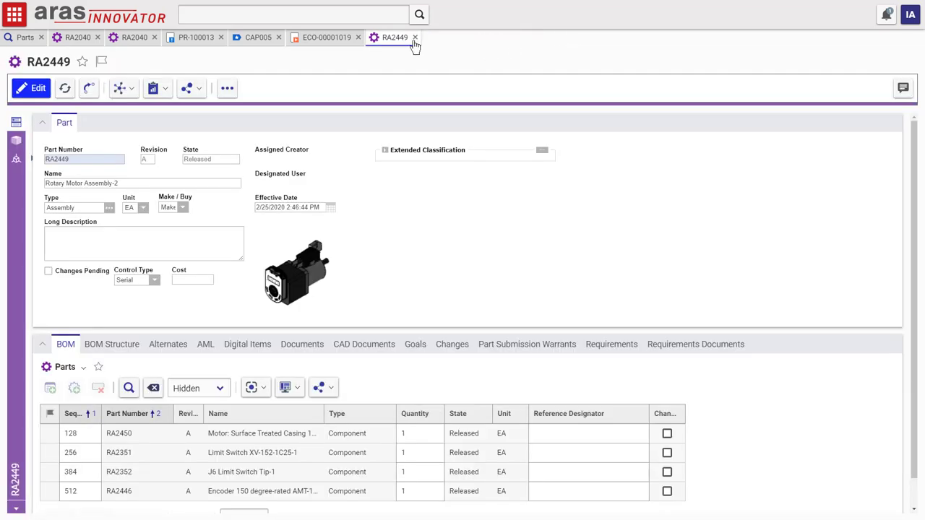
click(228, 88)
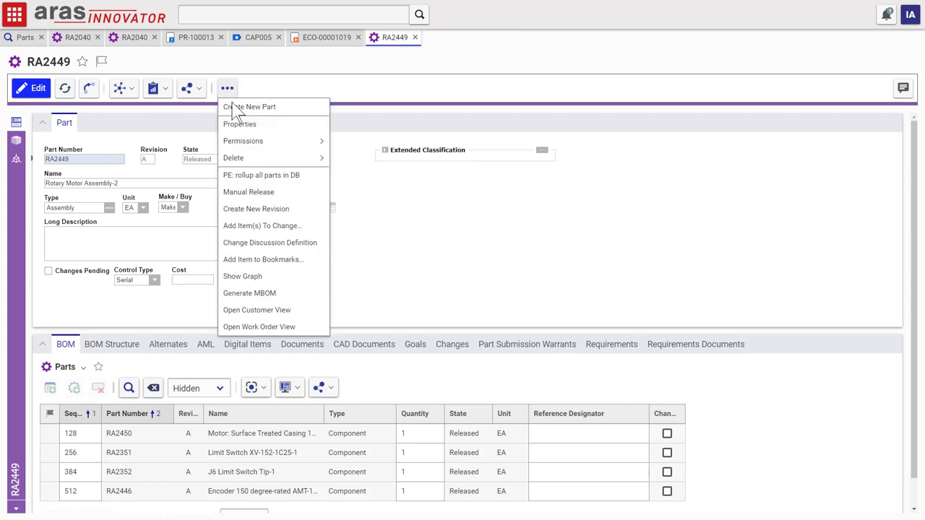
click(236, 331)
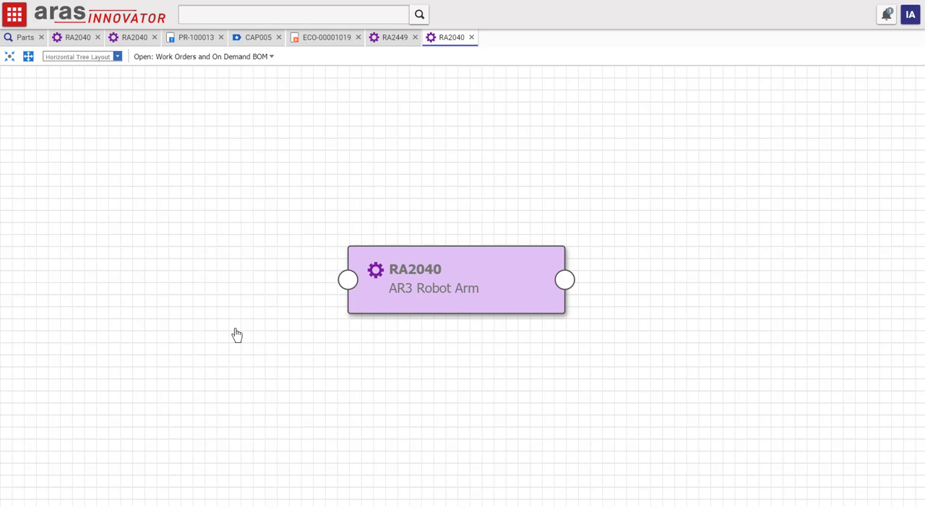
Trace Conquest Corporation units SN183 and SN358 to work orders WO-00000011 and WO-00000013 and their parts.
click(564, 280)
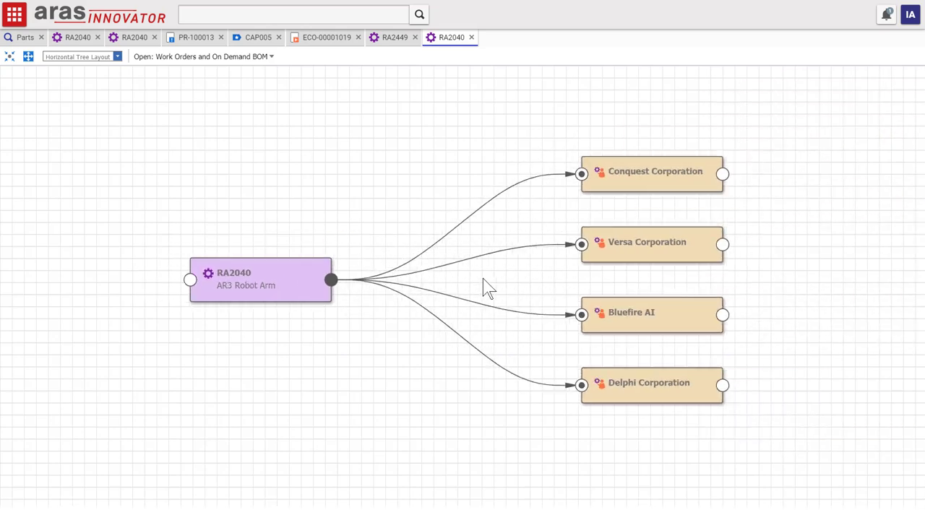
click(723, 175)
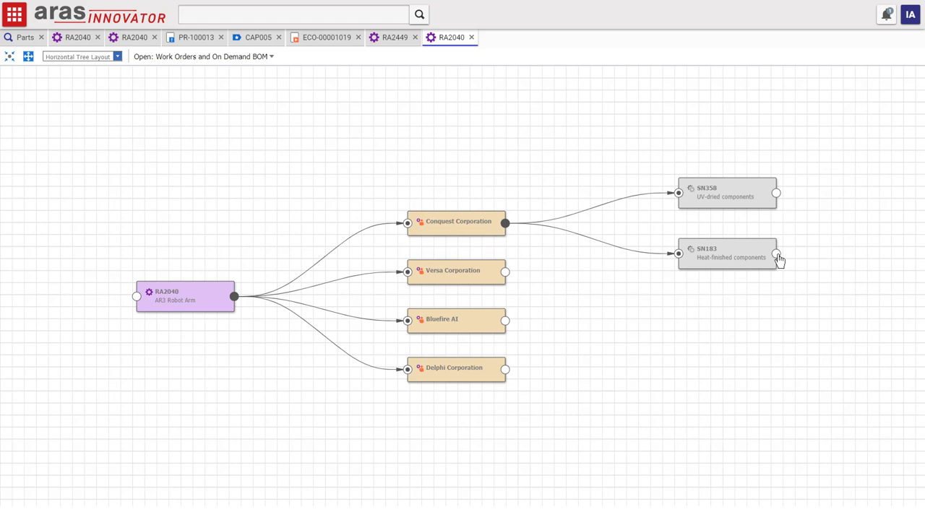
click(776, 255)
click(721, 195)
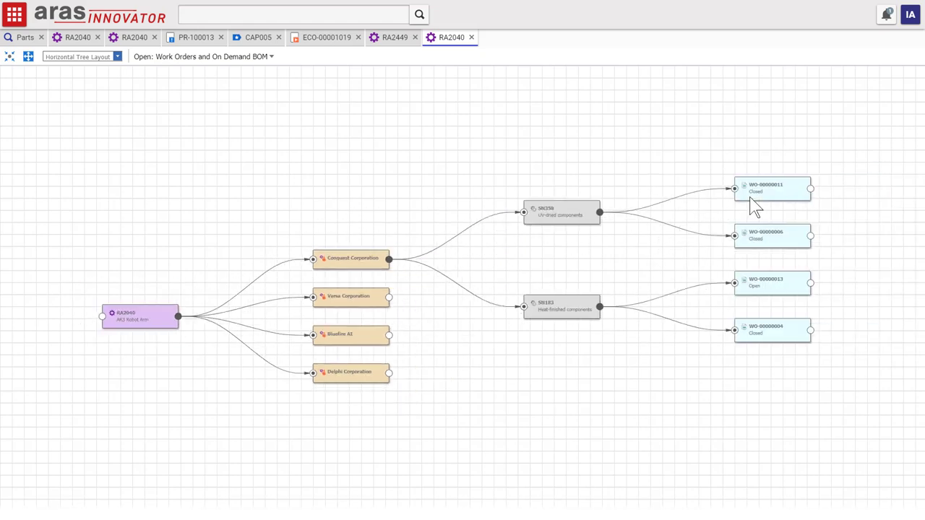
click(810, 190)
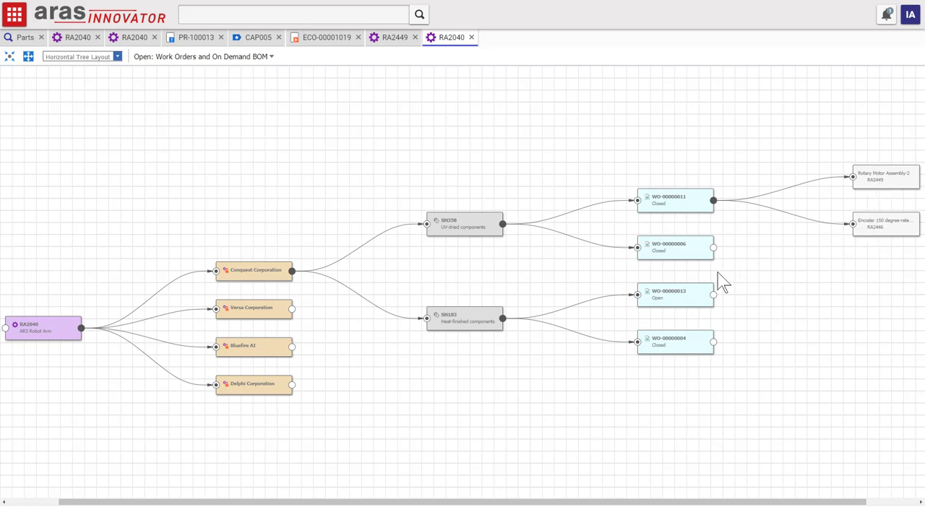
click(713, 295)
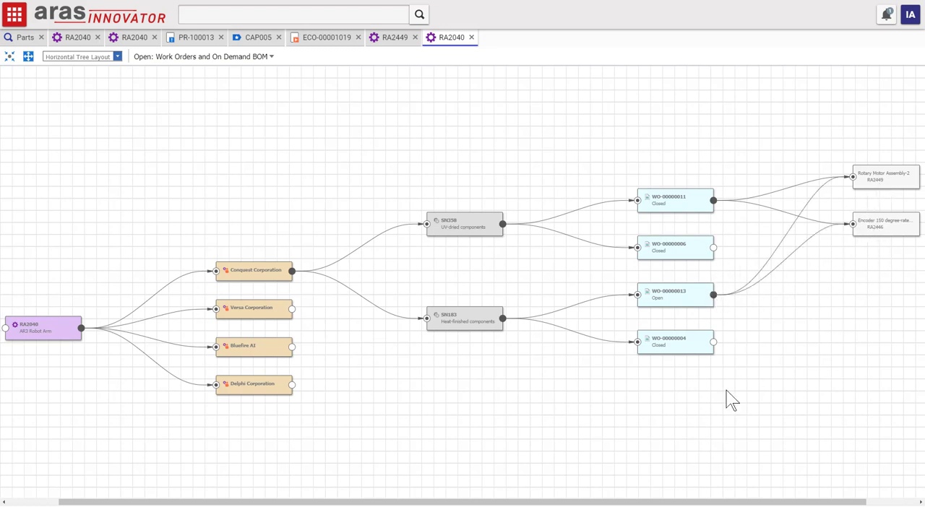
Trace Bluefire AI unit SN858 through work order WO-00000012 to its parts.
click(291, 349)
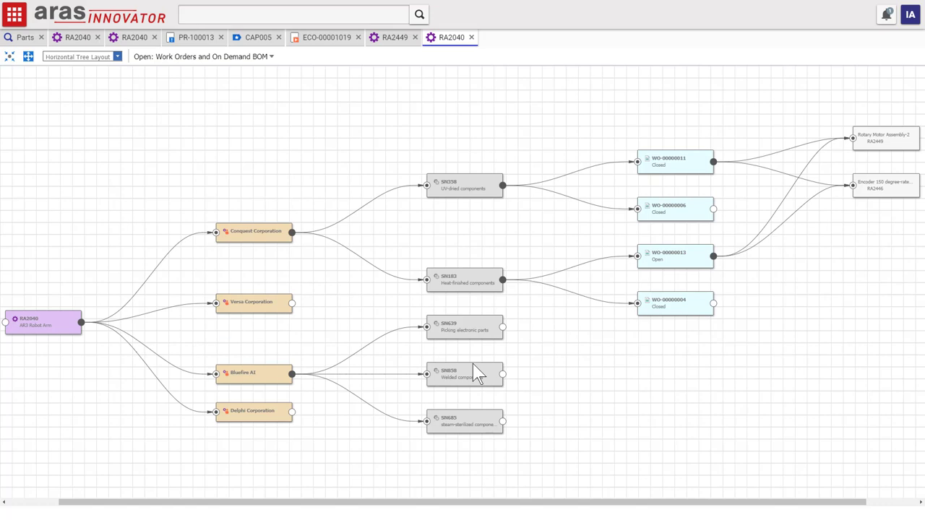
click(502, 374)
click(713, 353)
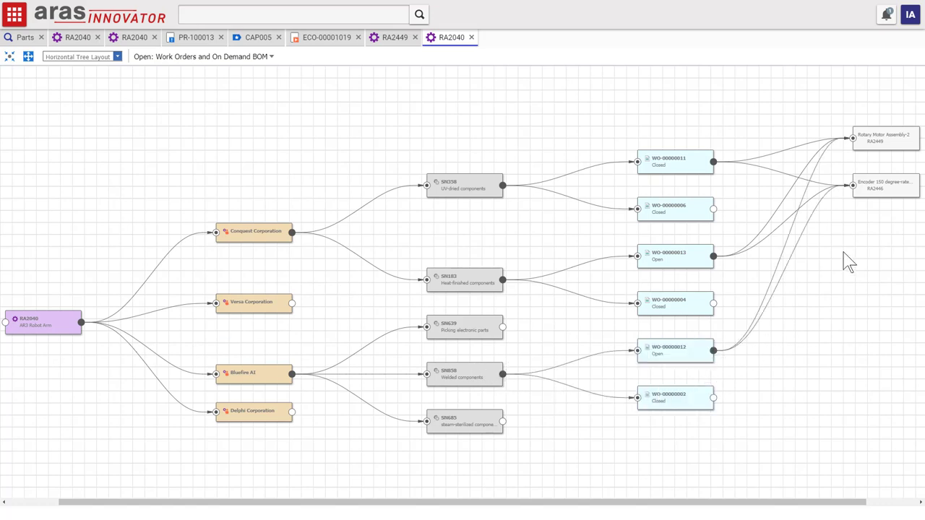